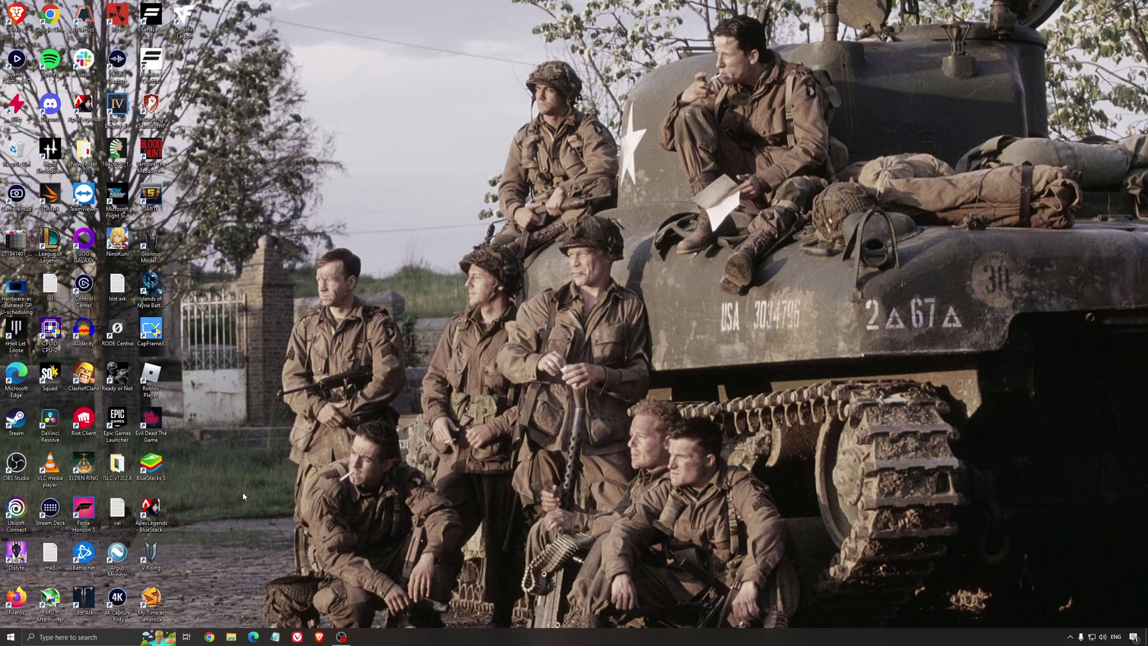
Search Windows for "game mode" and open the Game Mode settings page.
click(100, 638)
text(game m)
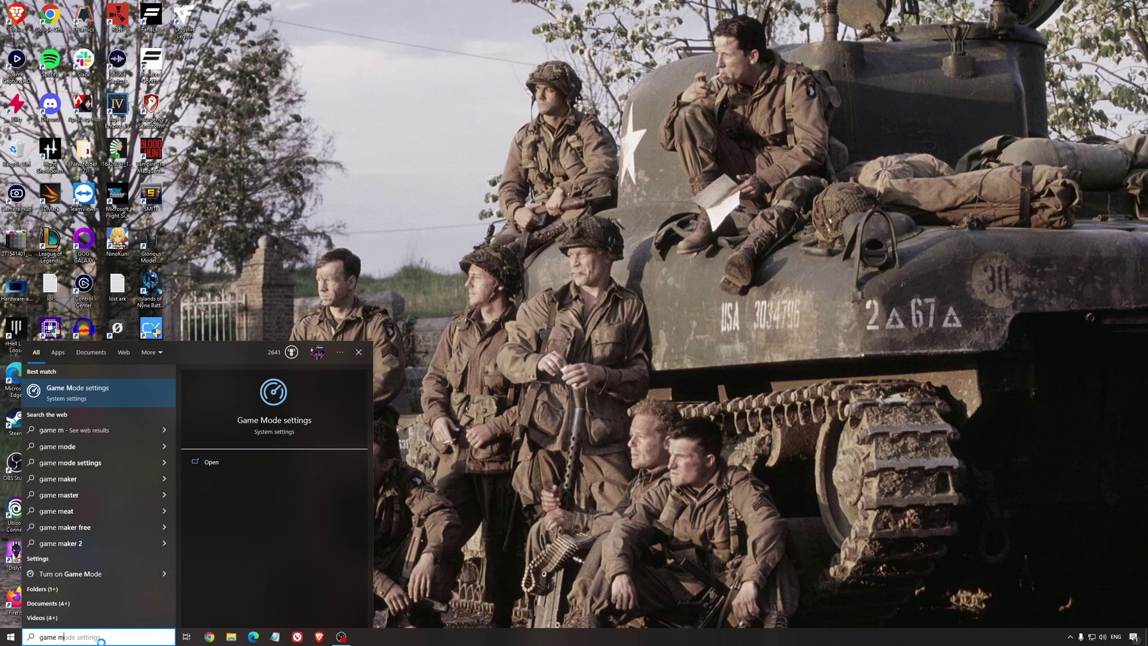
text(ode)
key(Return)
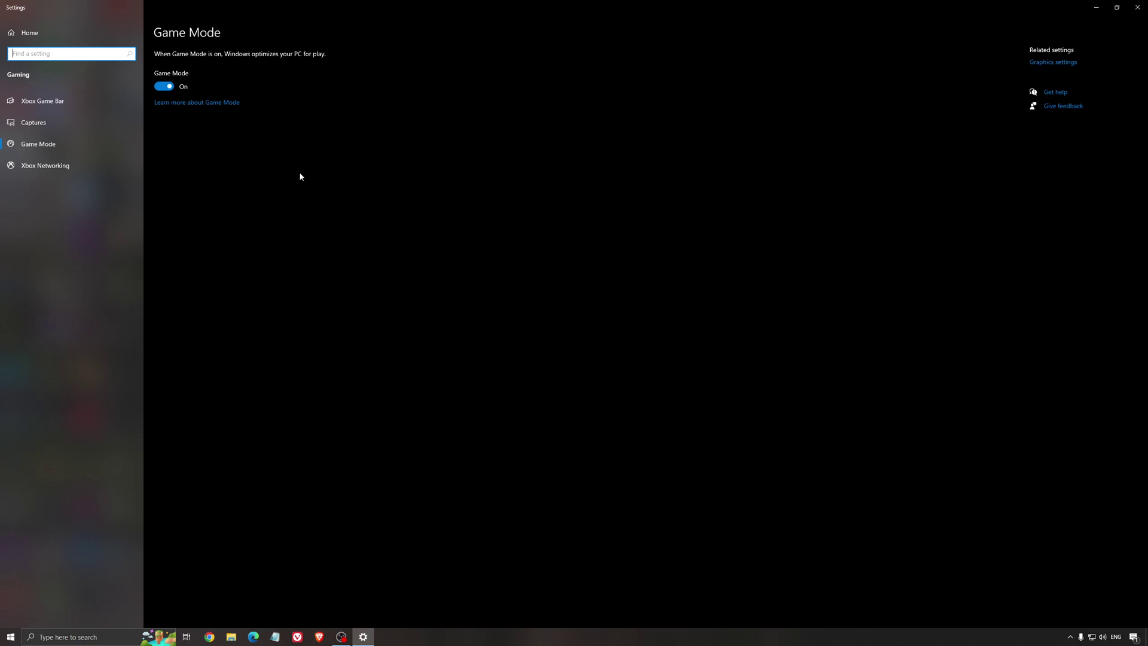
Review the Xbox Game Bar toggle and the Captures recording options in the Gaming settings, and close Settings.
click(66, 103)
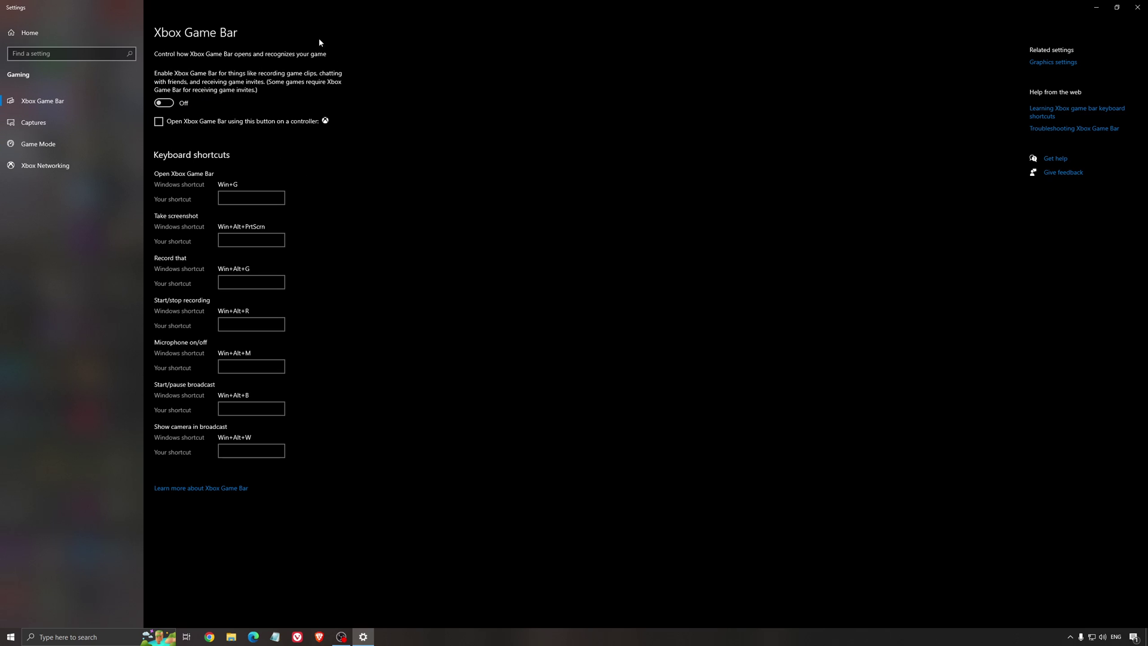
click(164, 102)
click(53, 122)
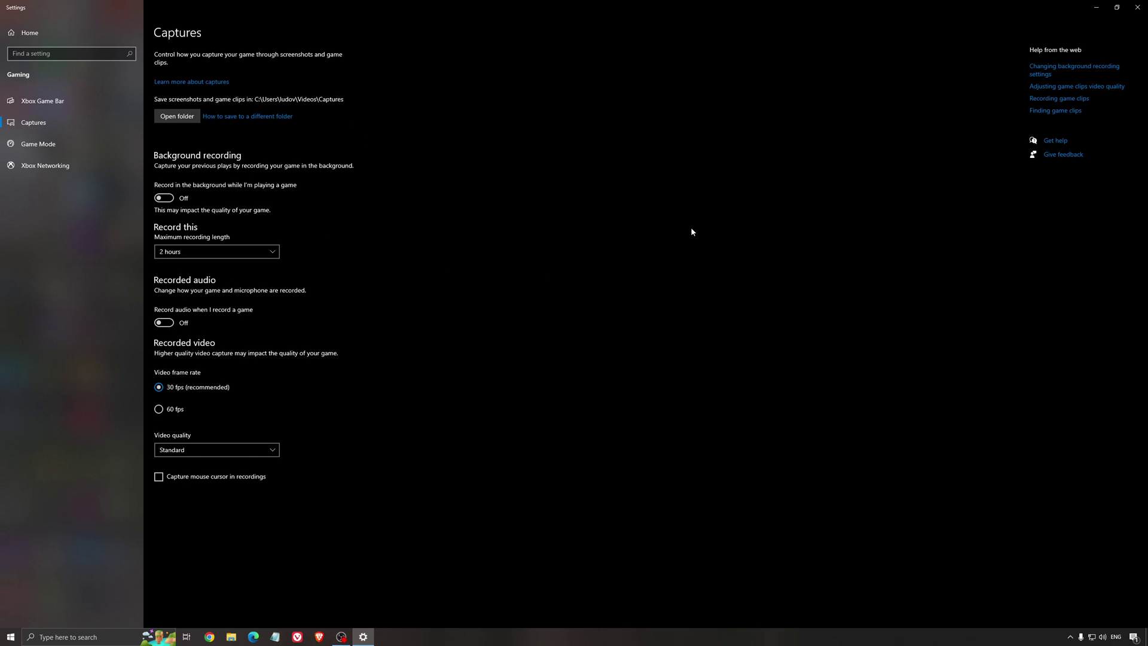
click(1144, 6)
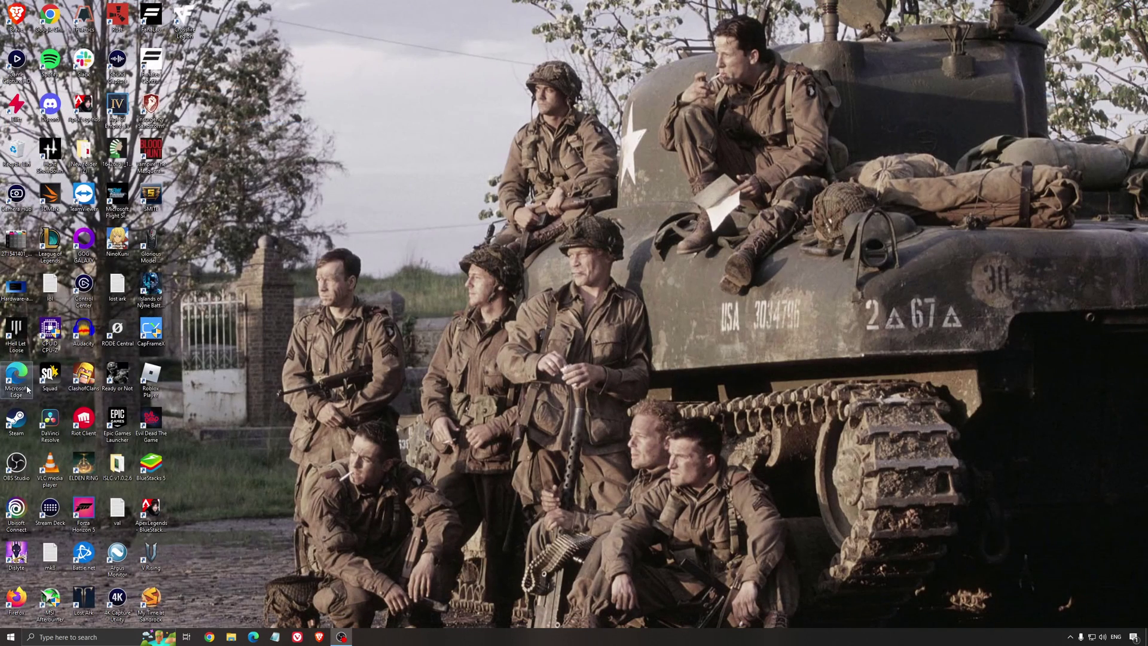
View the Hardware-accelerated-GPU-scheduling.jpg image from the desktop and close it.
key(Return)
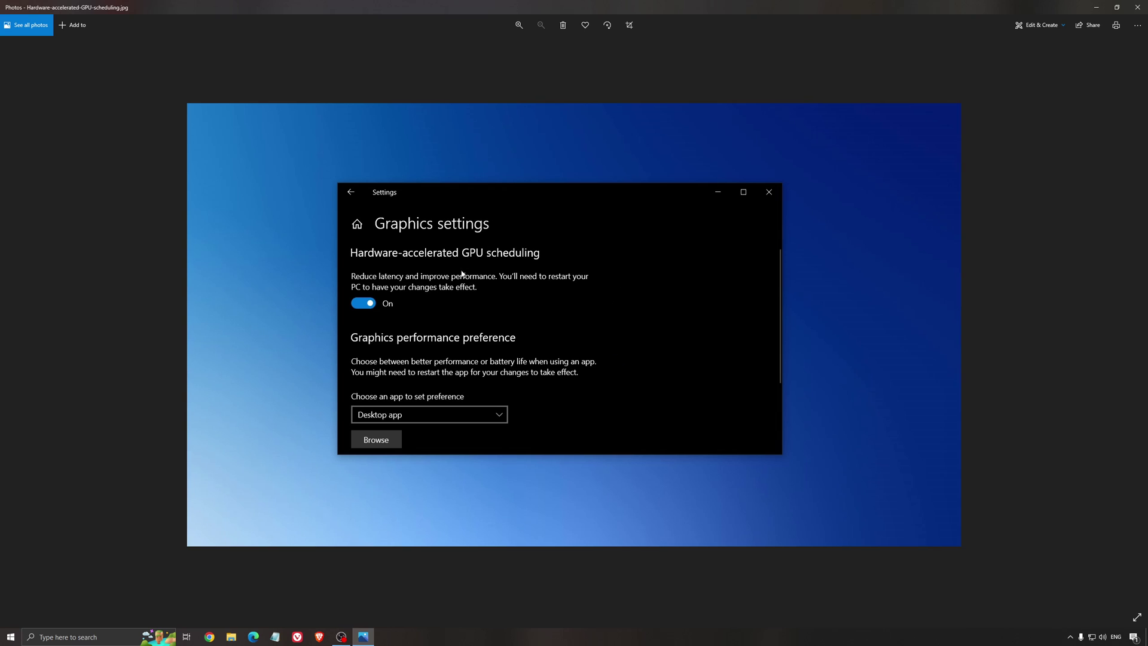
click(1137, 7)
Open AMD Software, check for driver updates on its home page, and go to the Global Graphics settings.
click(1071, 637)
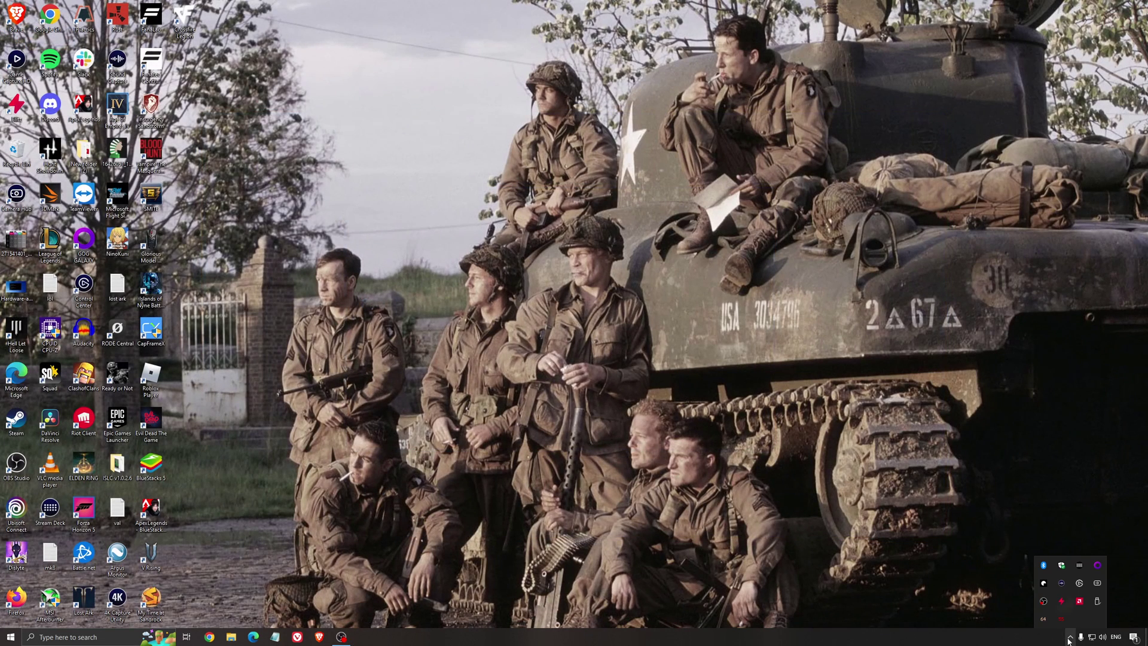
click(1080, 604)
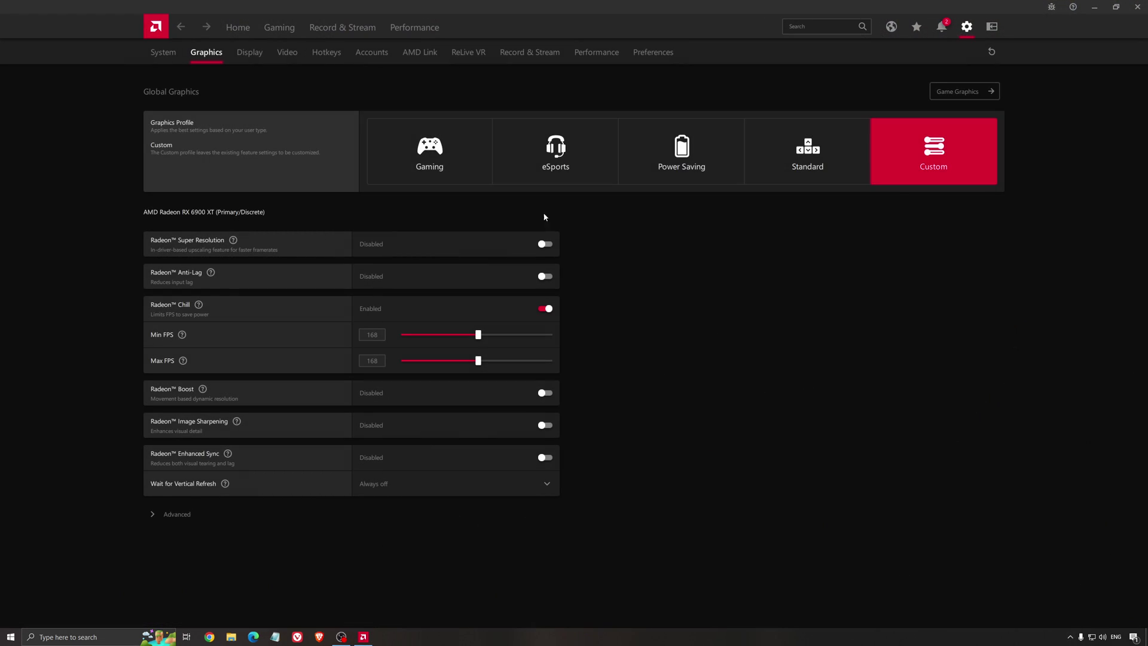
click(237, 29)
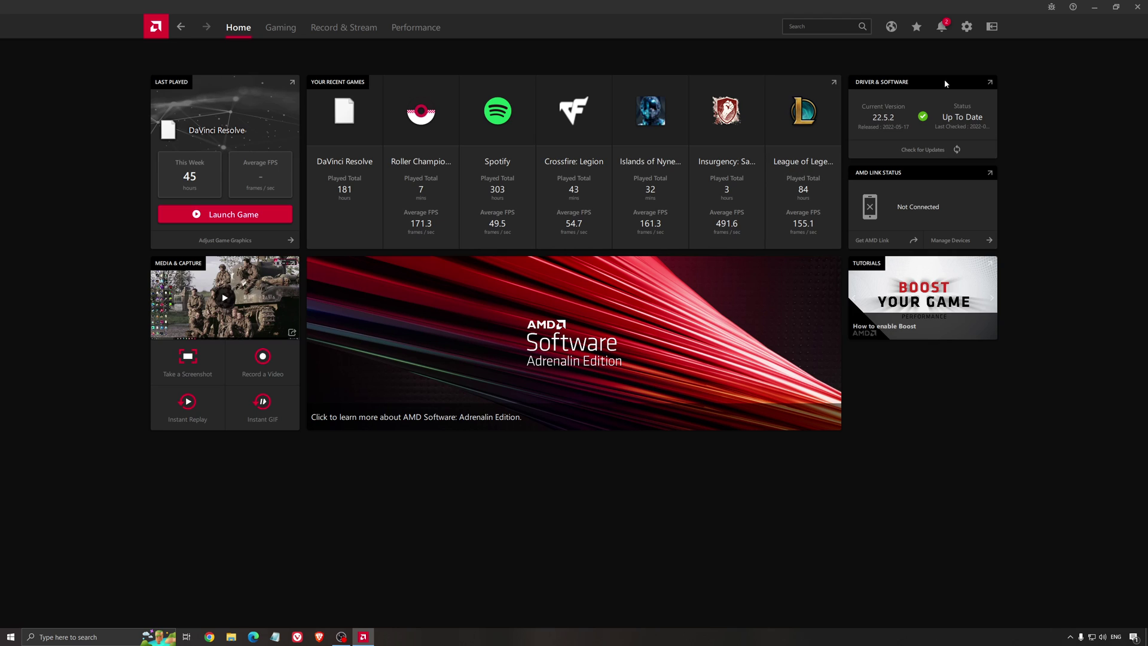
click(900, 152)
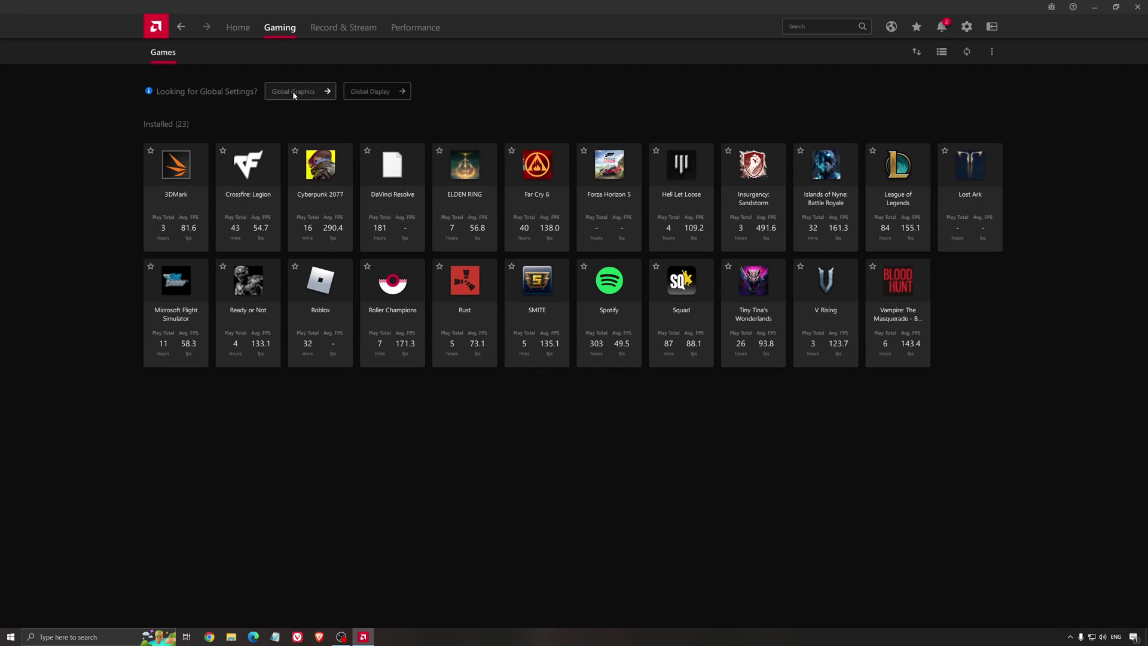
click(293, 91)
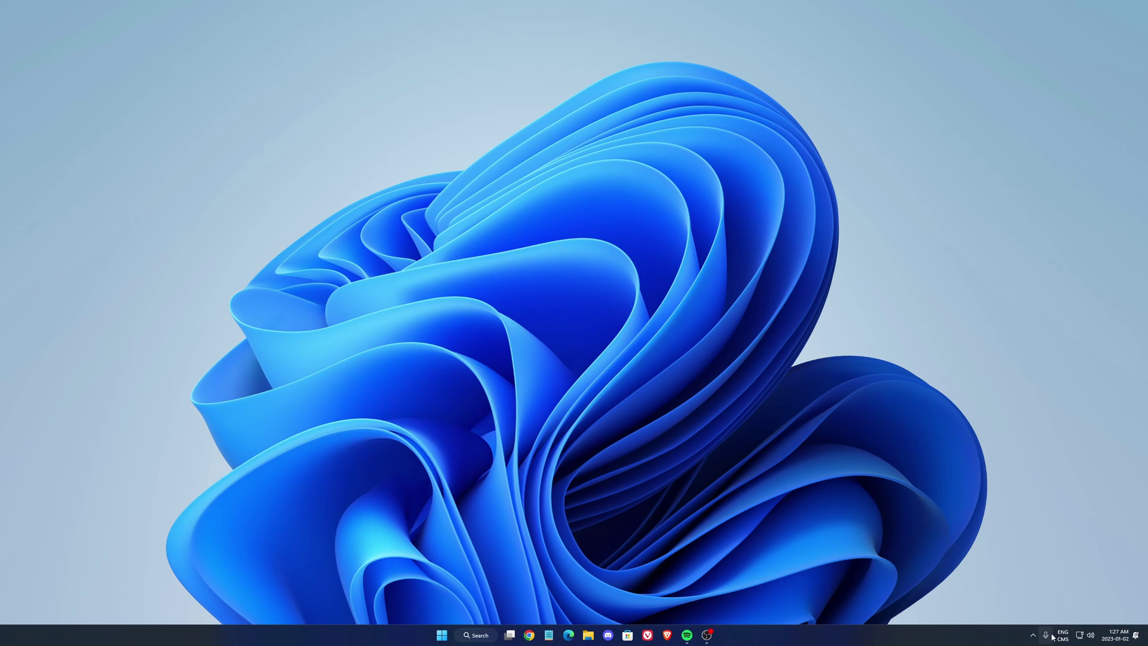
Open the NVIDIA Control Panel and review the global Manage 3D Settings list as far as Low Latency Mode.
click(1033, 635)
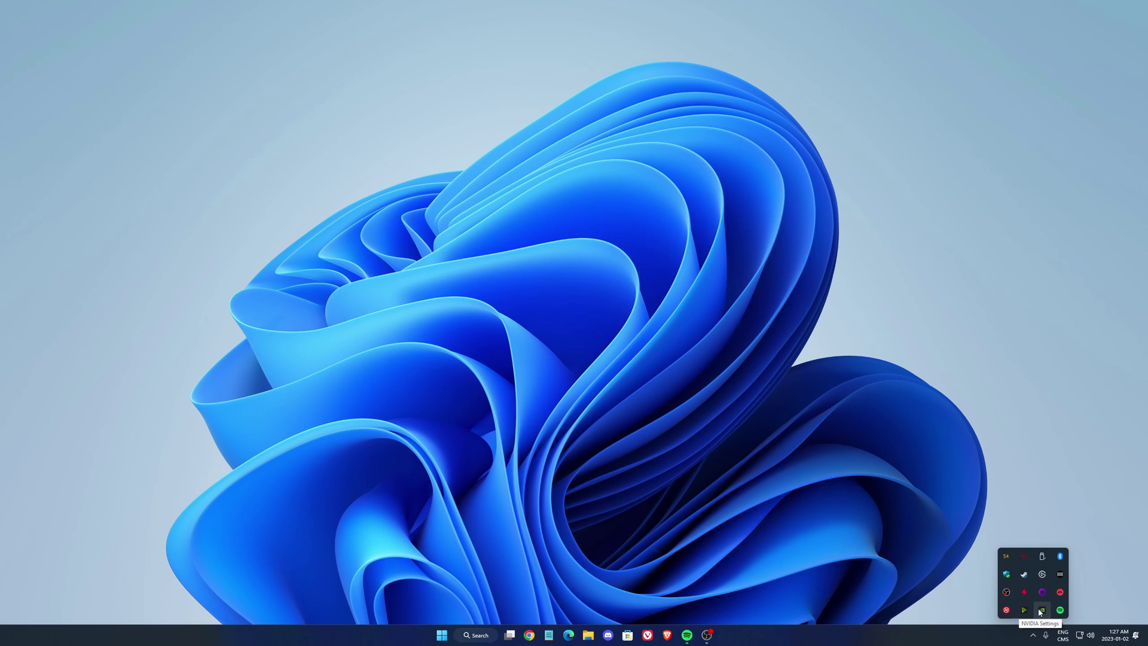
right_click(1042, 610)
click(1064, 576)
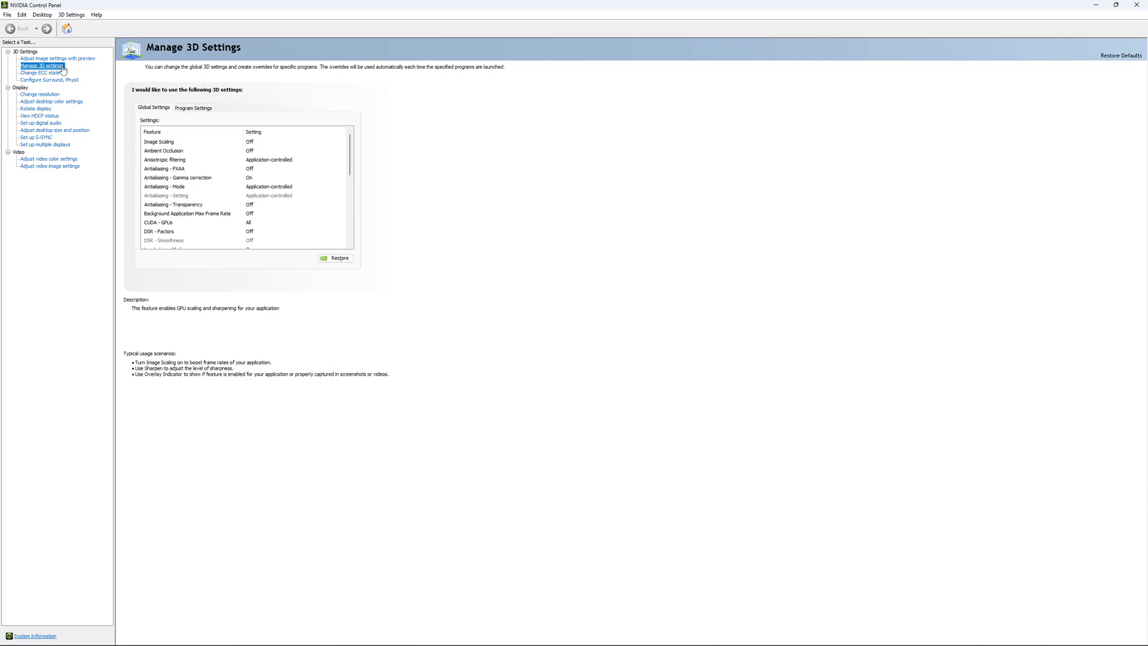
drag(352, 141, 352, 170)
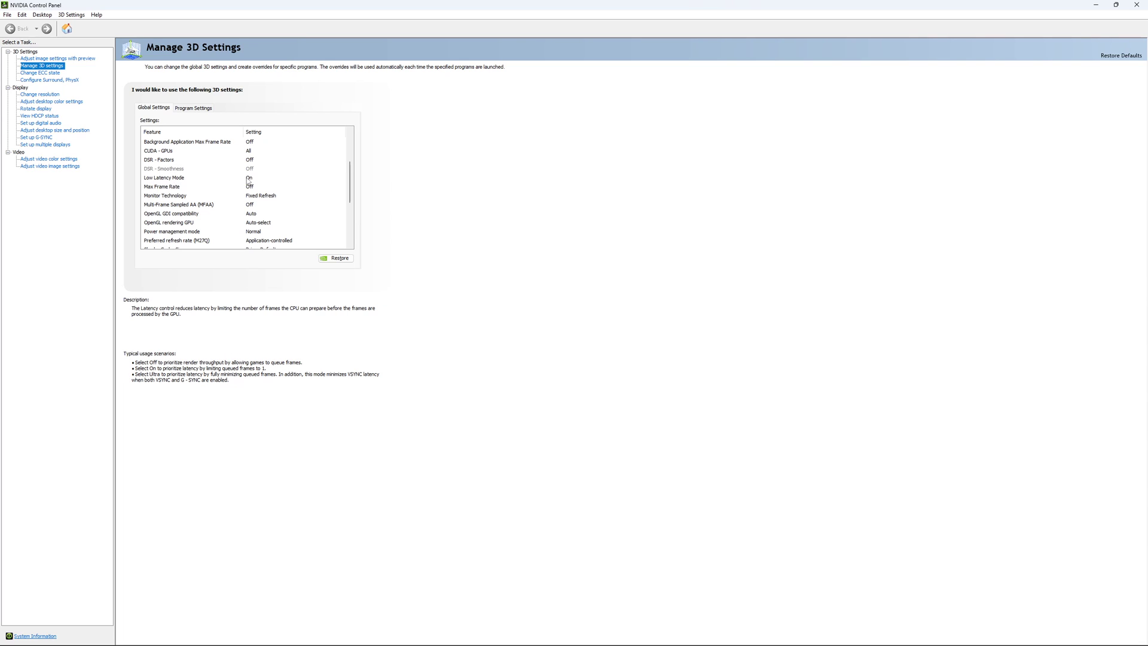
Try a Max Frame Rate limit of 167 FPS in the global 3D settings and turn the limit back off.
drag(351, 172, 352, 180)
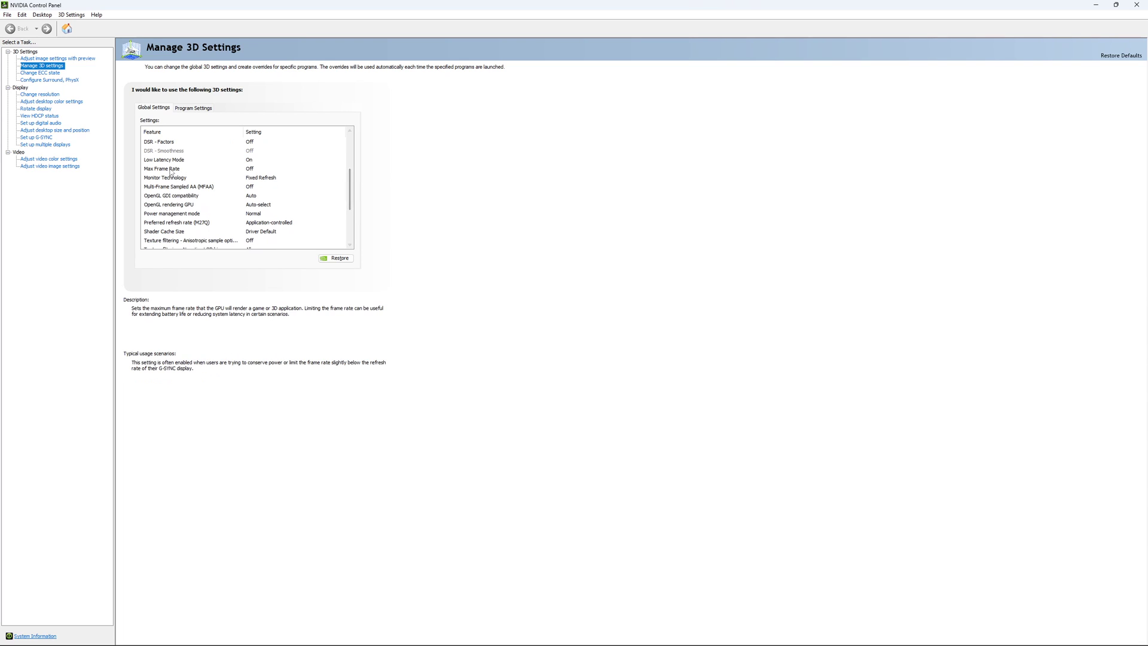
click(245, 172)
click(245, 173)
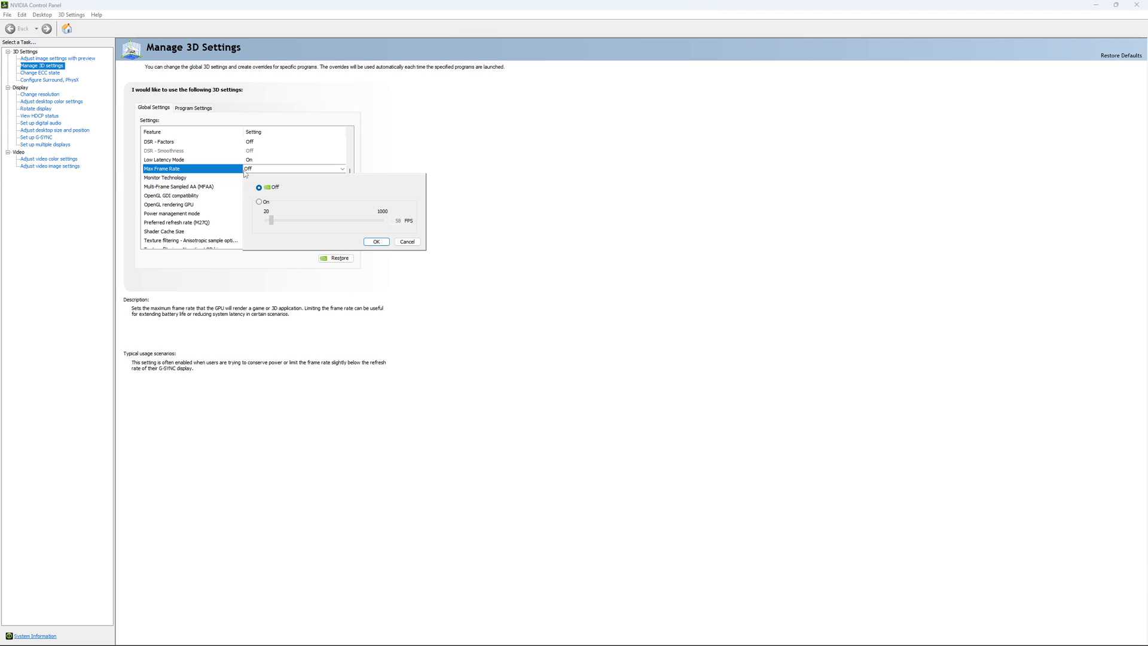
click(263, 206)
drag(278, 228, 289, 229)
click(286, 228)
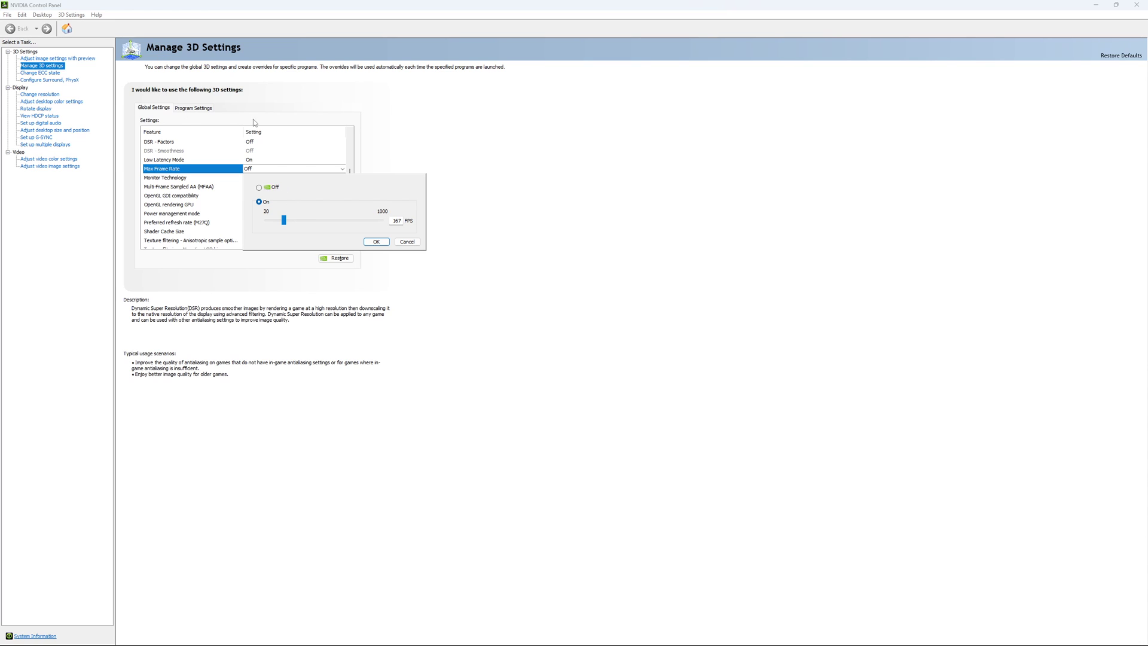
click(259, 187)
click(377, 242)
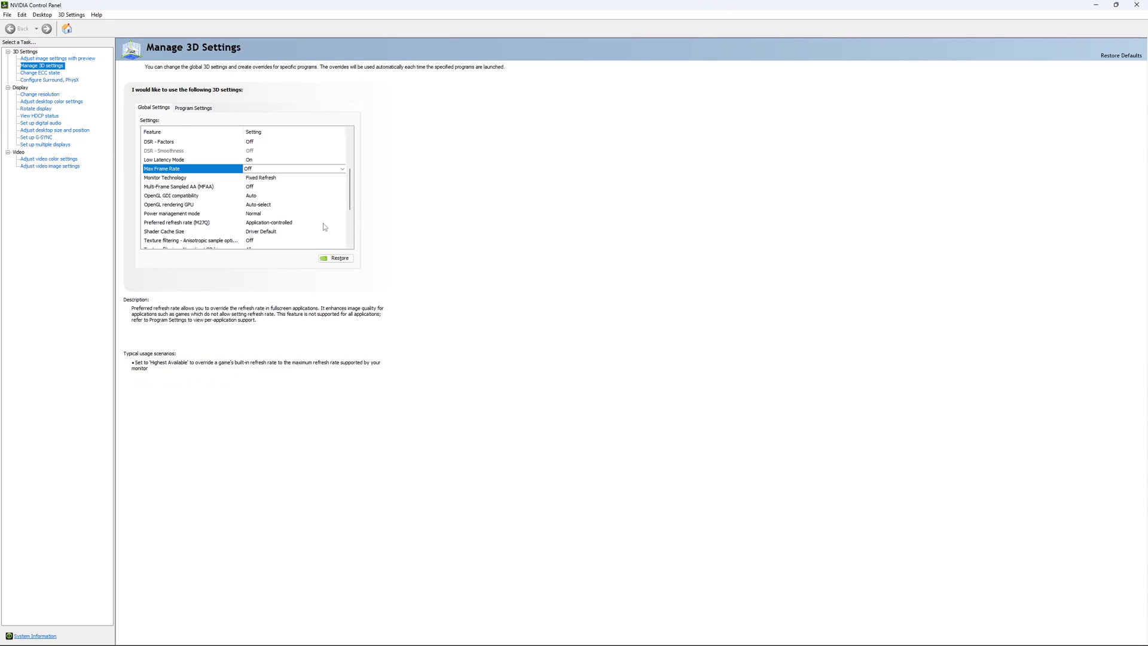
Review the remaining global 3D settings and examine the ECC state of the NVIDIA GeForce RTX 4090.
scroll(335, 191, down, 3)
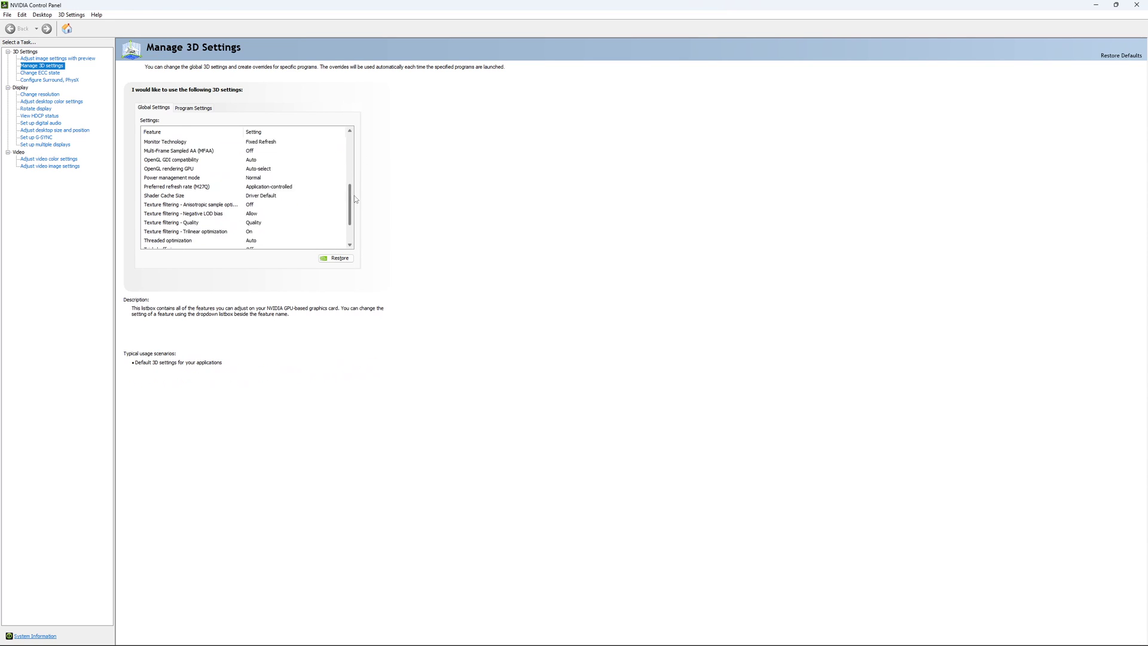
click(51, 74)
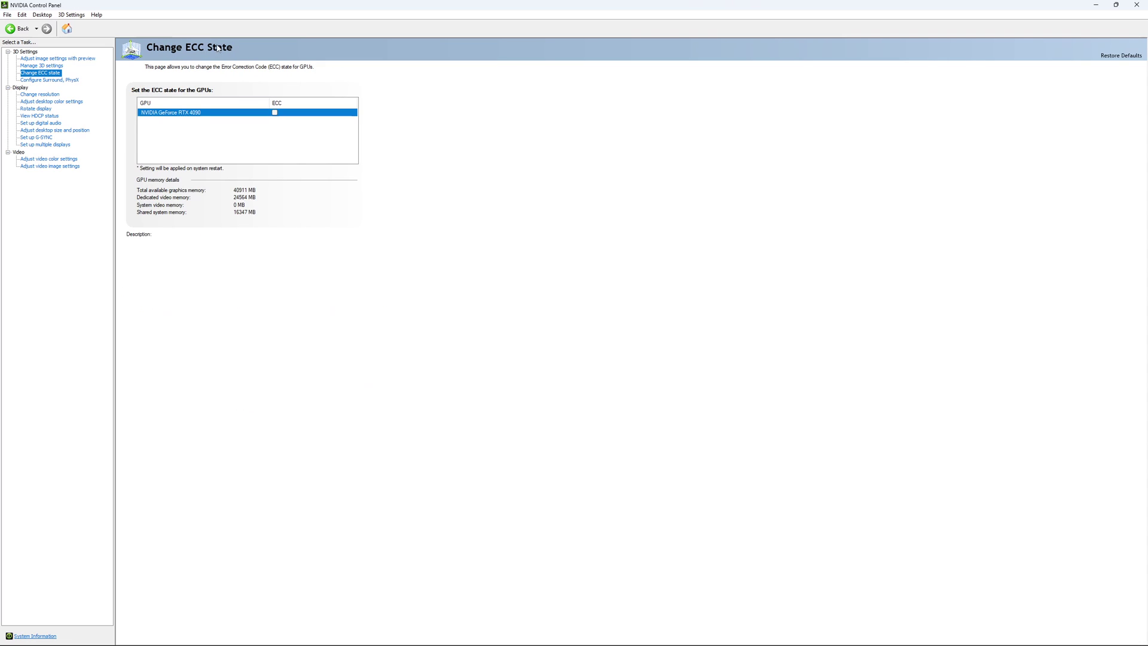
mouse_move(271, 116)
Examine the refresh rate choices for the M27Q display at 2560 × 1440 and open the G-SYNC setup page.
click(30, 94)
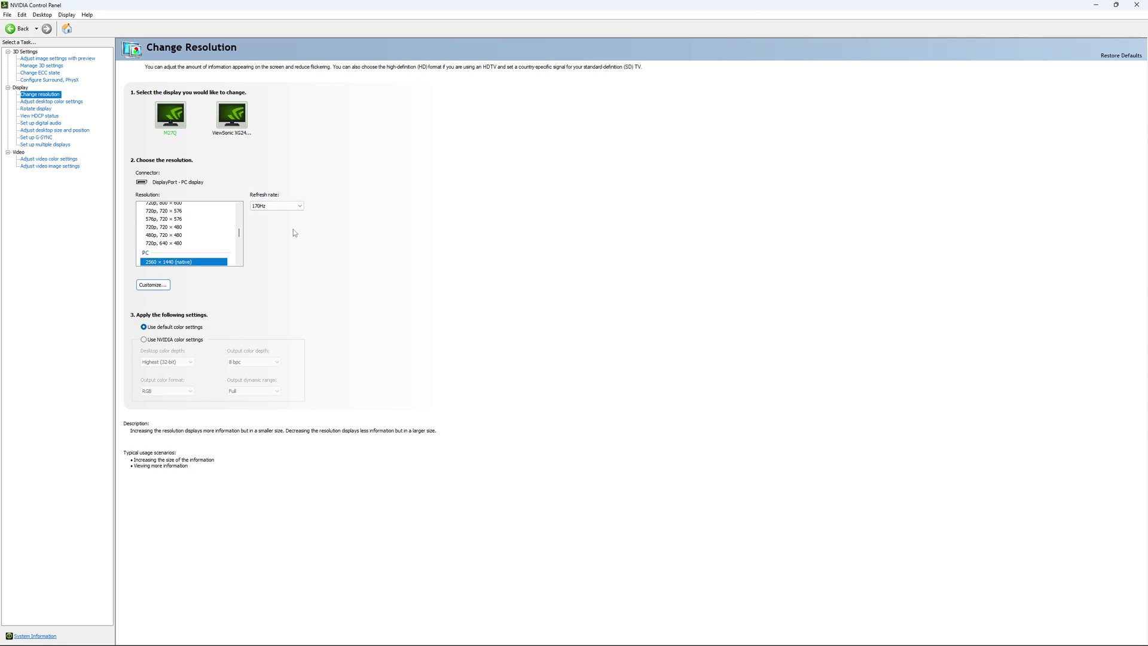
click(283, 207)
click(317, 174)
click(286, 207)
click(400, 219)
click(278, 205)
click(410, 207)
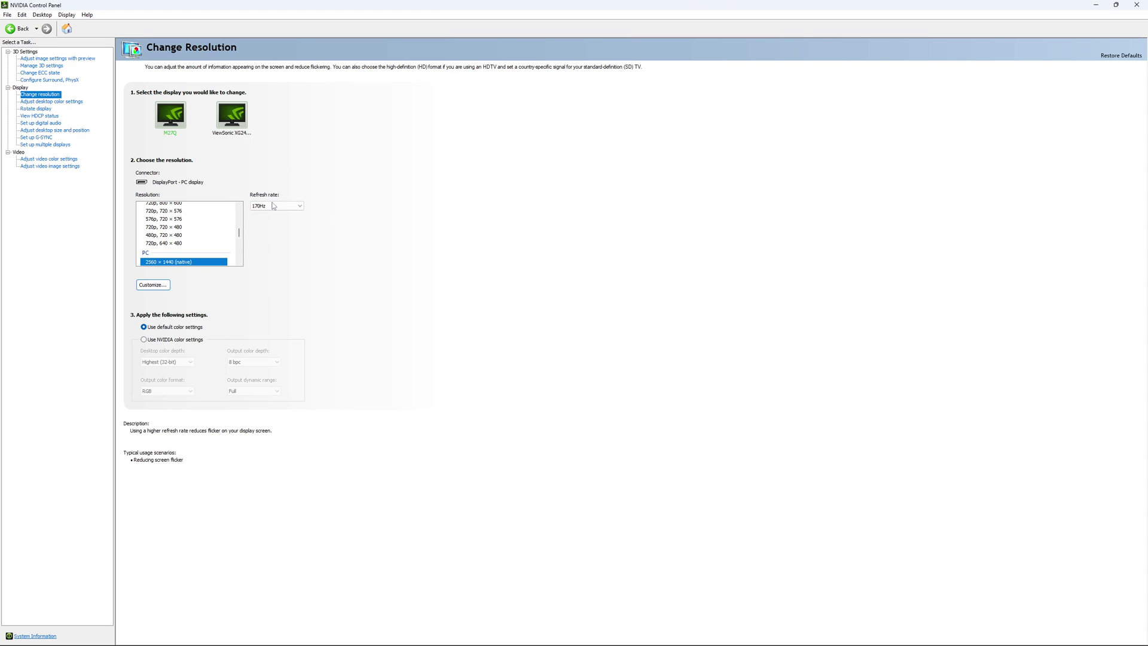
click(40, 139)
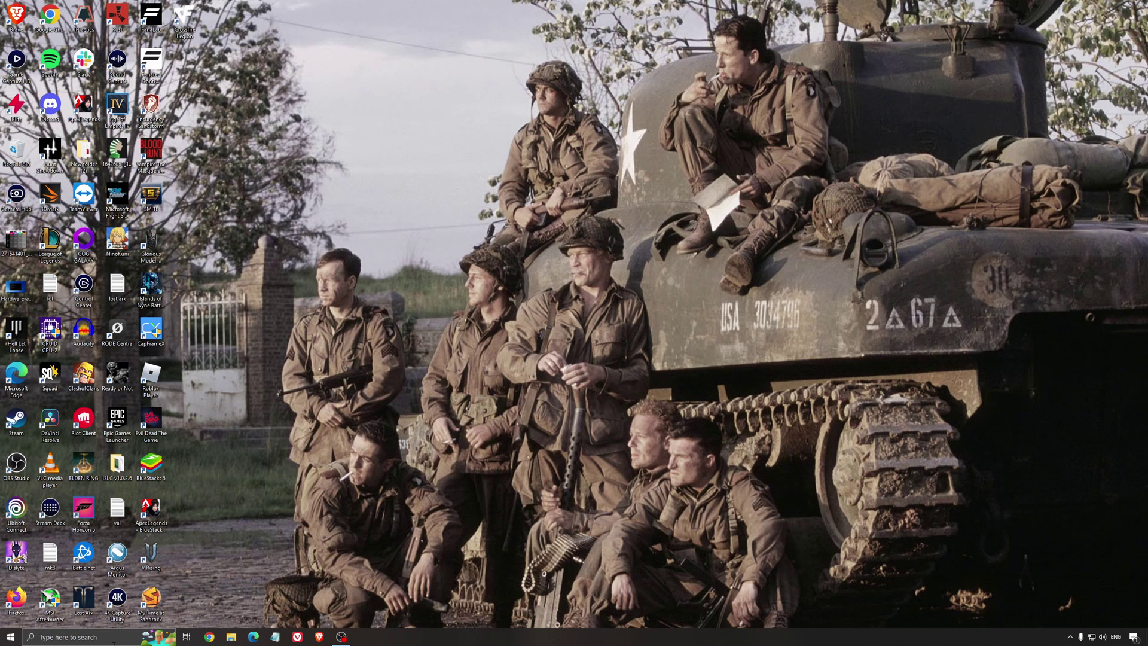
Search Windows for "power plan" and go from the plan's edit page to the Power Options overview.
click(120, 636)
text(power plan)
key(Return)
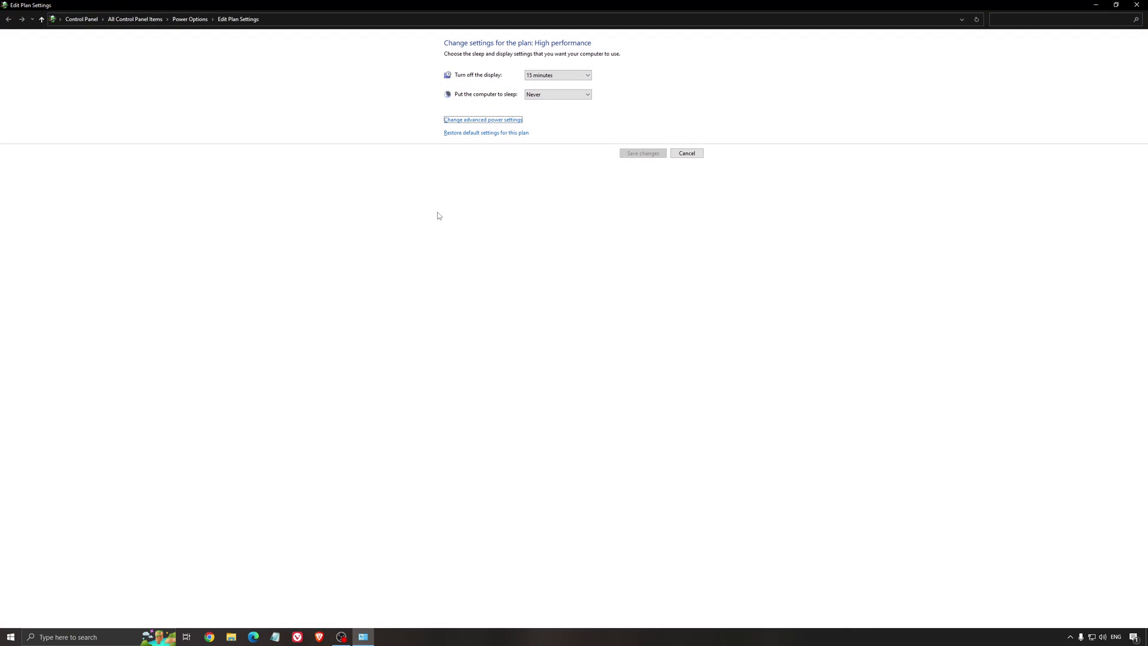
click(190, 20)
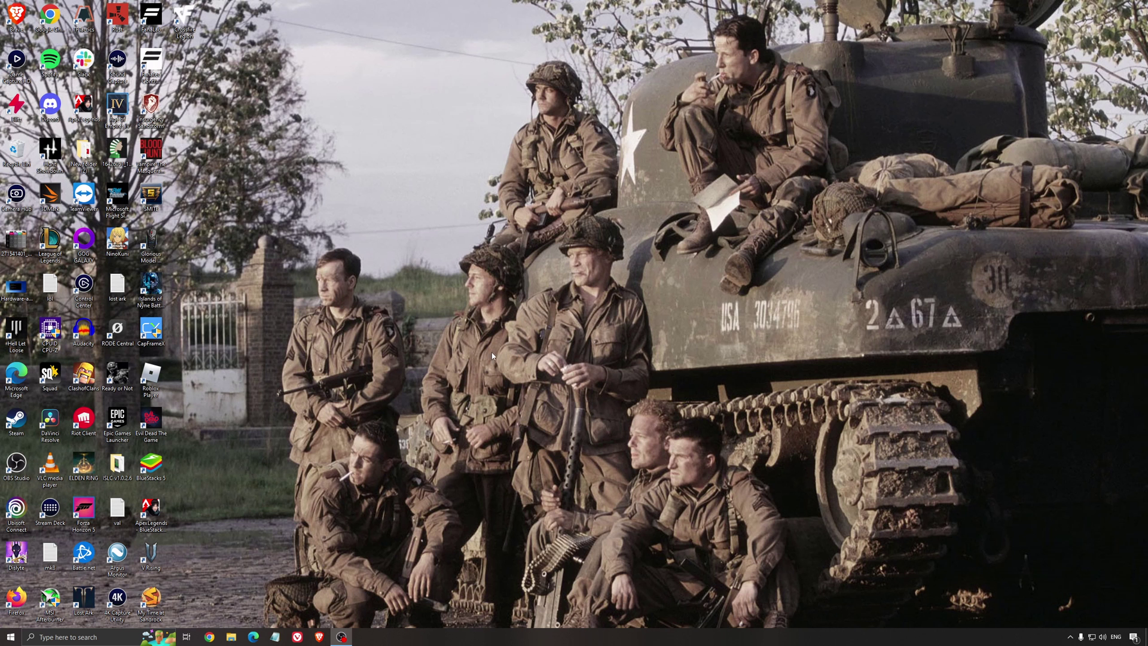
Open Intelligent standby list cleaner, start its monitoring with the 1024 MB list size and 16000 MB free memory thresholds, and close its window.
double_click(117, 465)
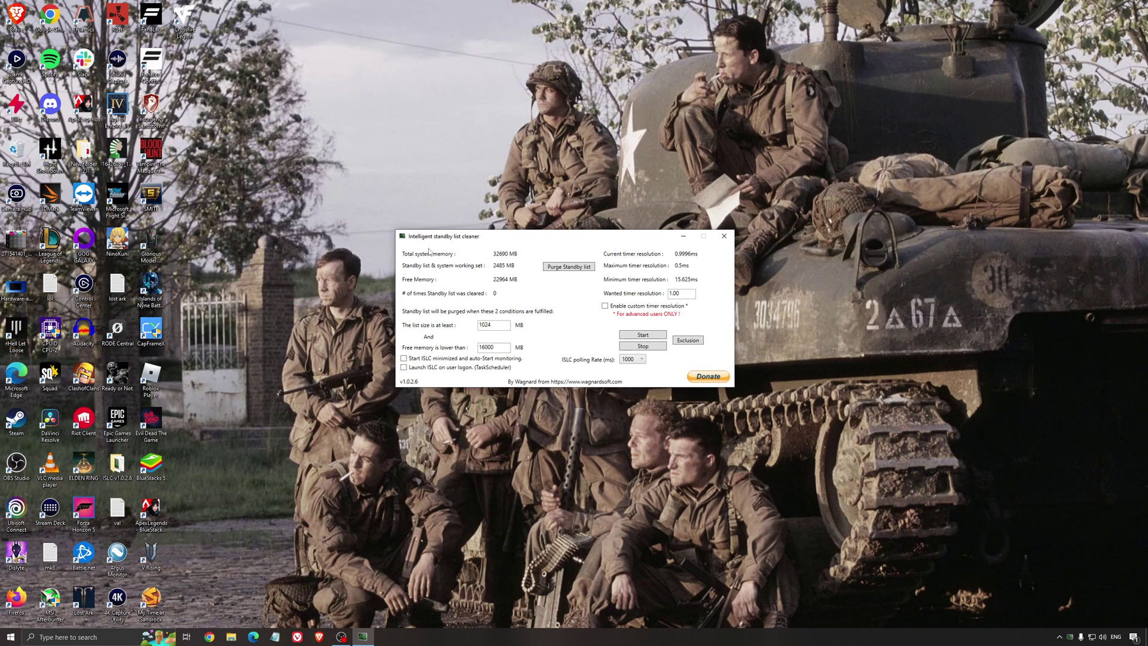
drag(486, 244, 482, 250)
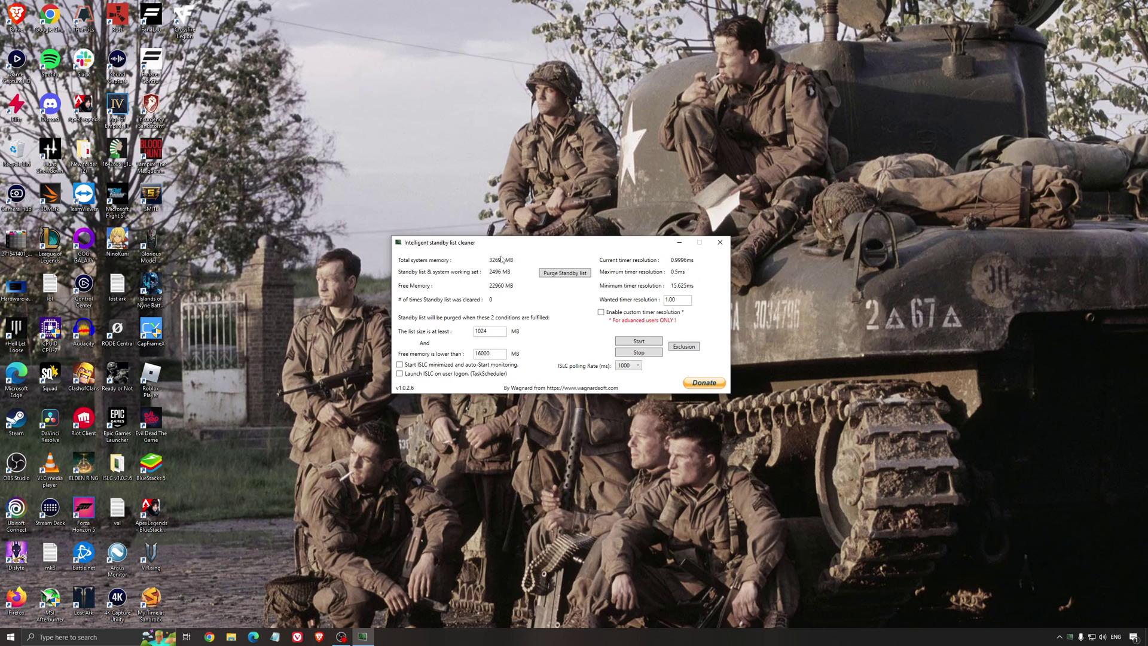
double_click(502, 354)
click(637, 341)
drag(608, 242, 645, 241)
click(717, 241)
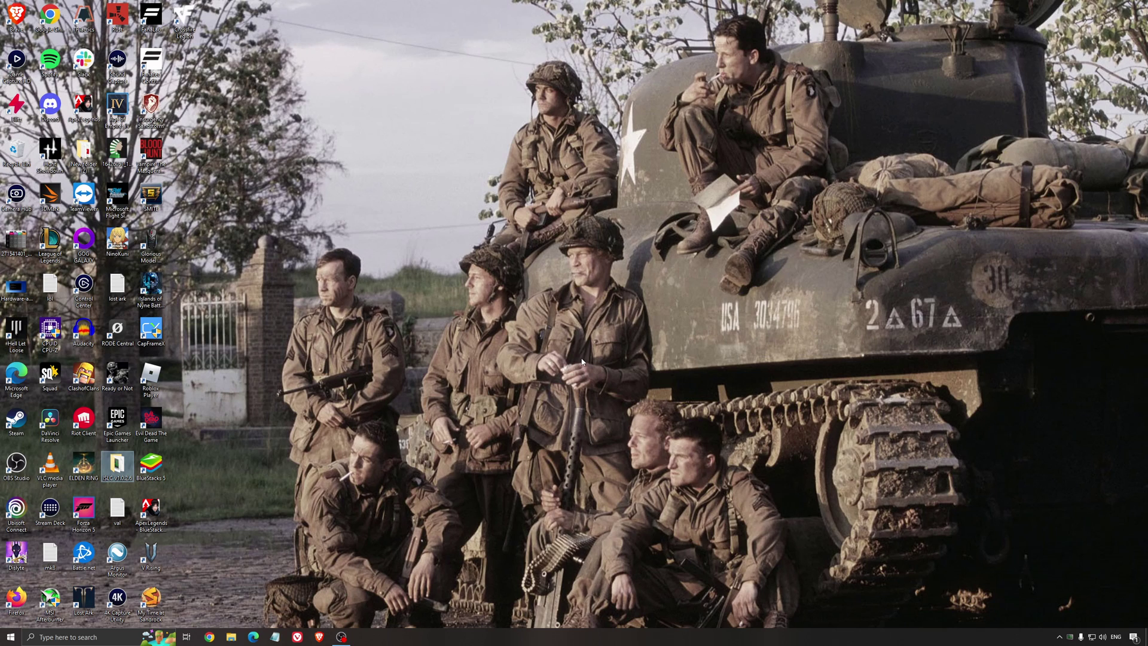
click(557, 333)
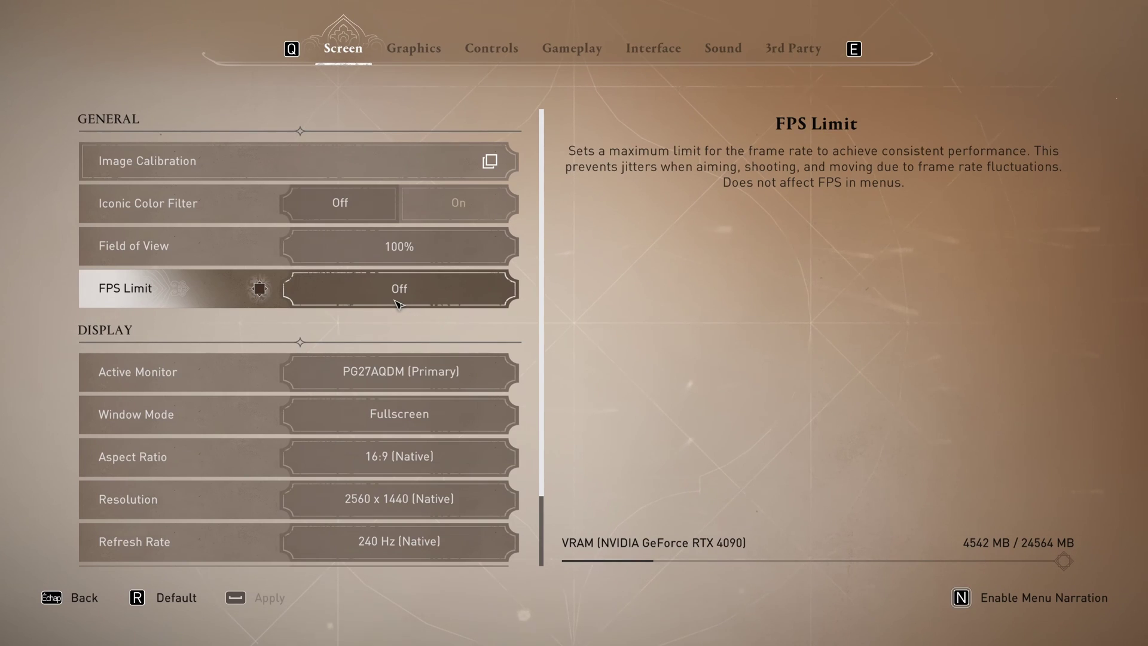
In the game's Screen settings, check the Window Mode choices and select 240 Hz (Native) as the refresh rate.
scroll(397, 303, down, 2)
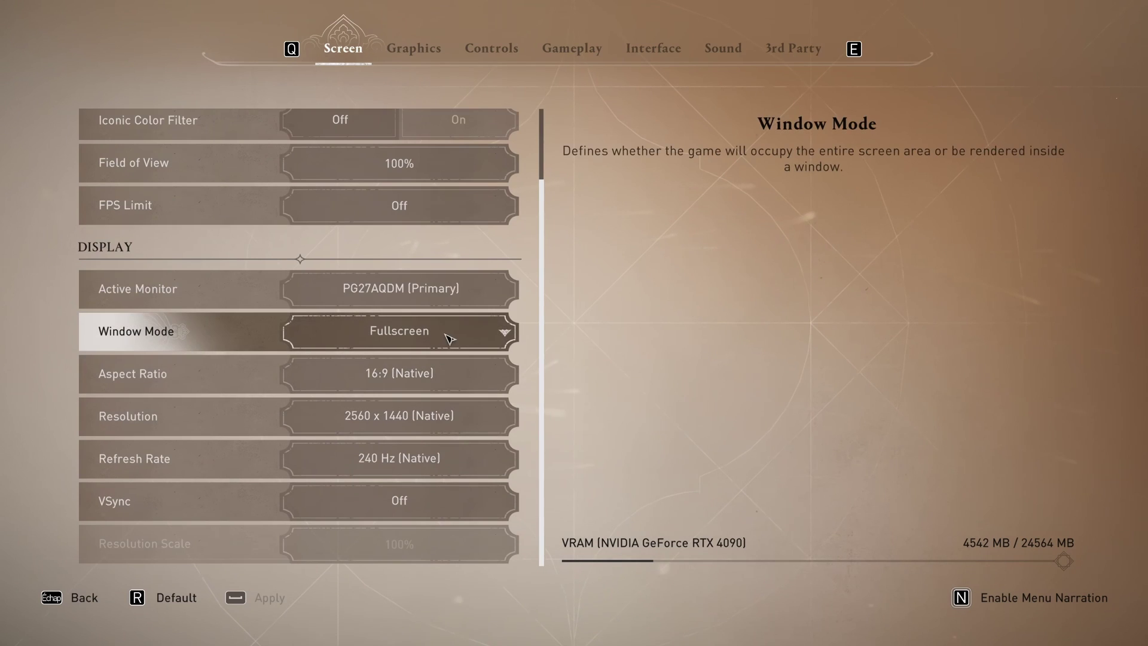
click(496, 338)
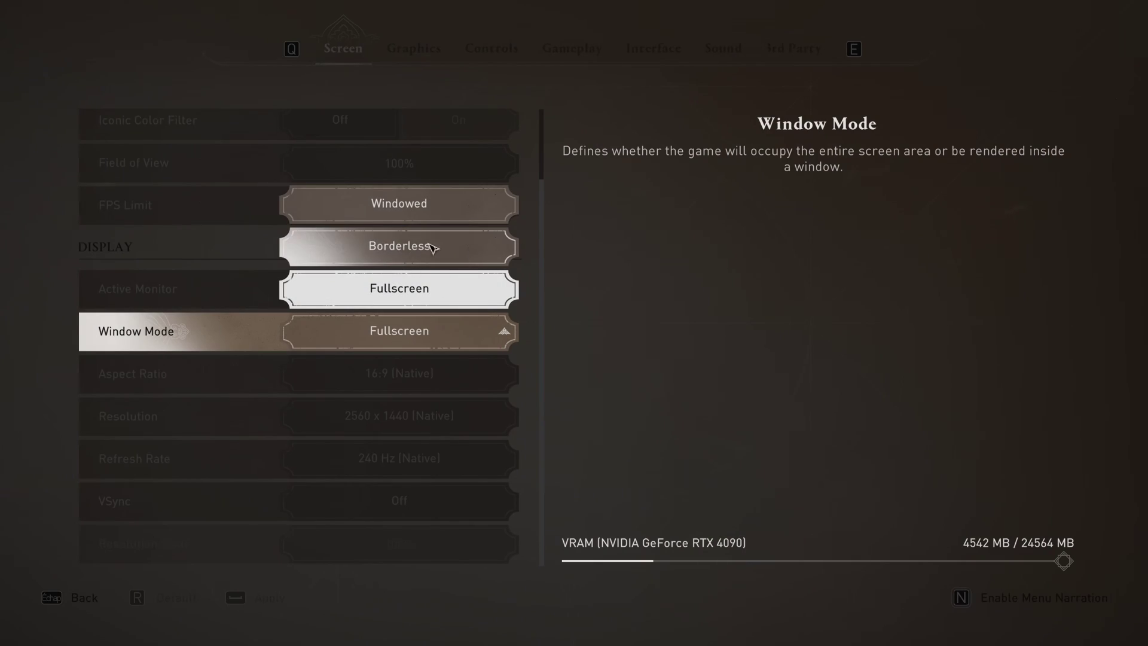
click(653, 295)
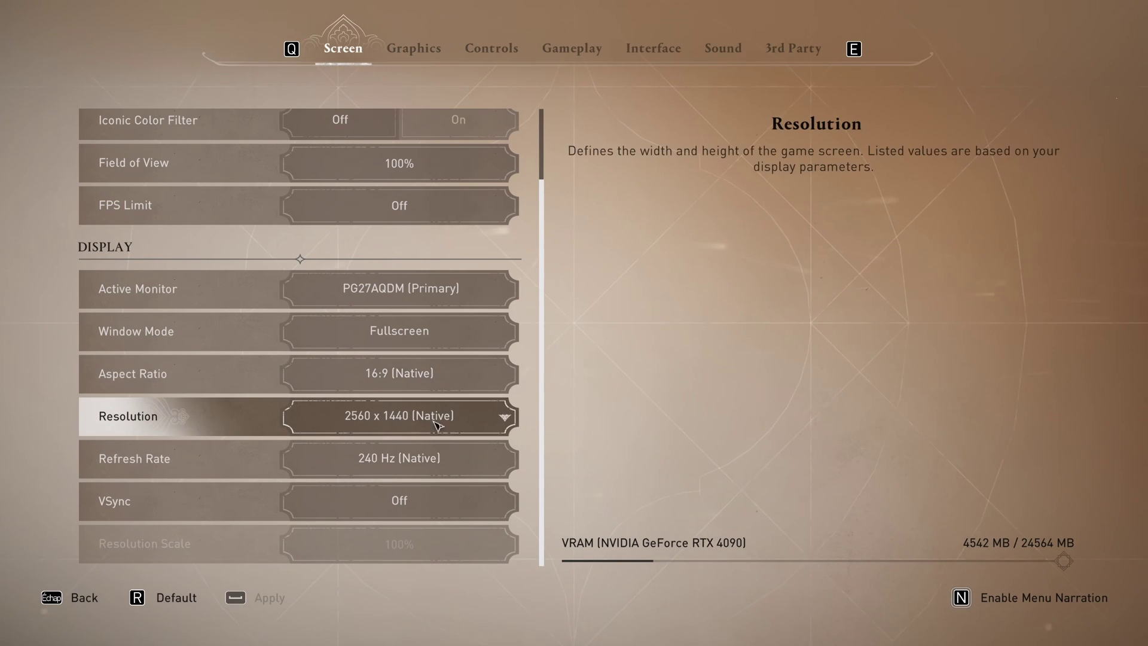
click(437, 461)
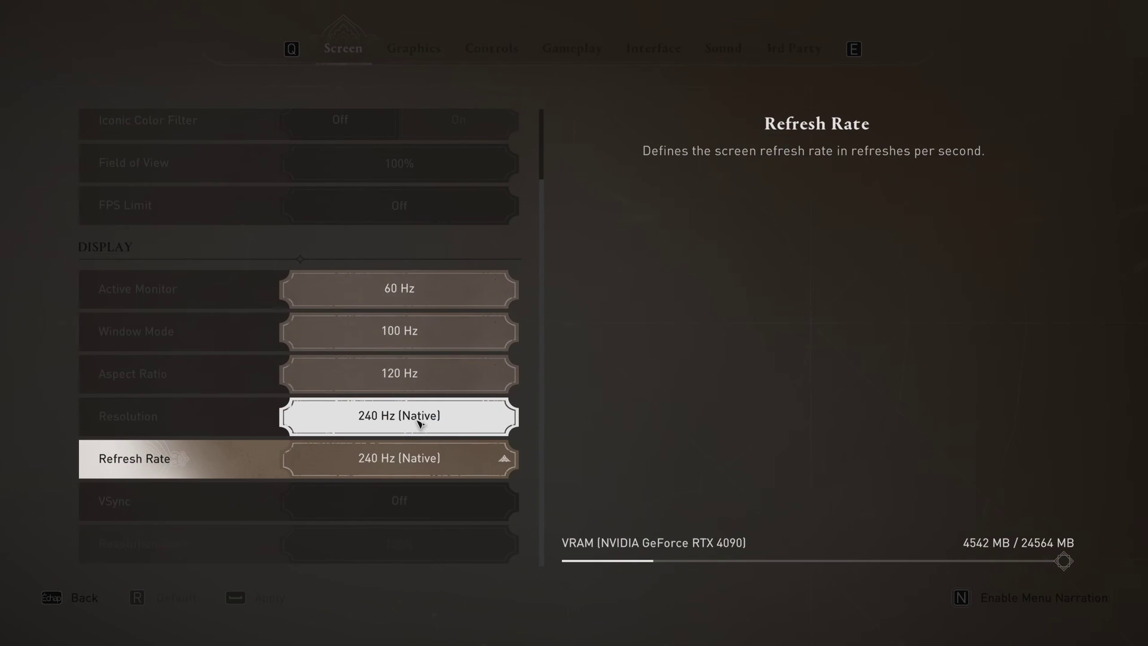
click(388, 427)
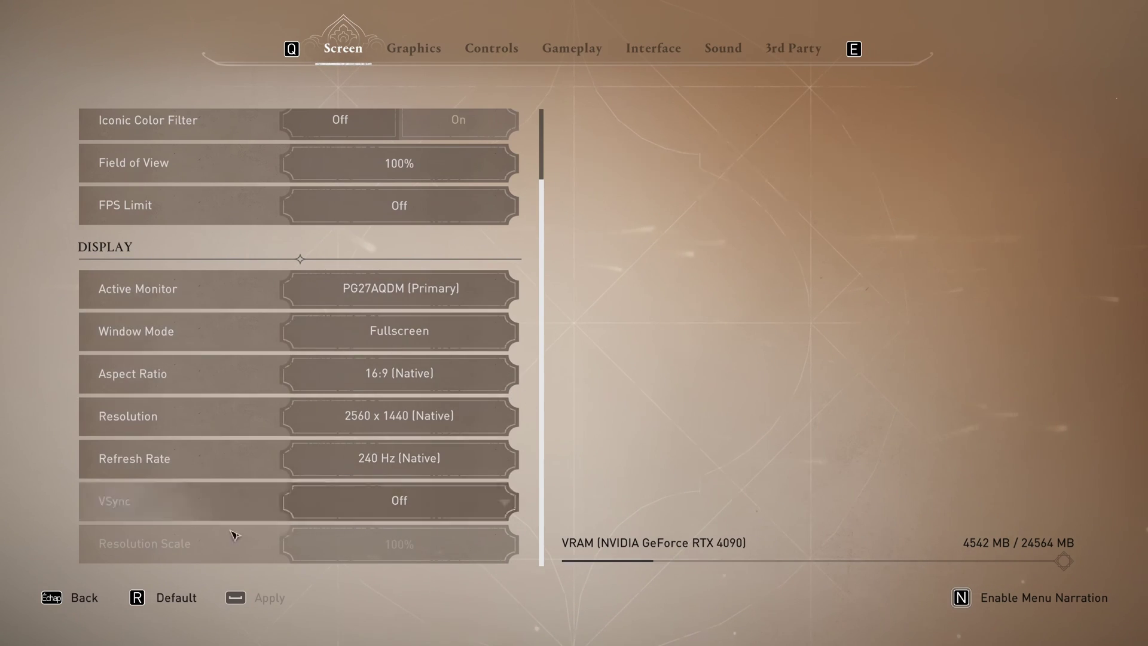
In the game's Graphics settings, set World Details and Clutter Density both to Medium.
click(417, 54)
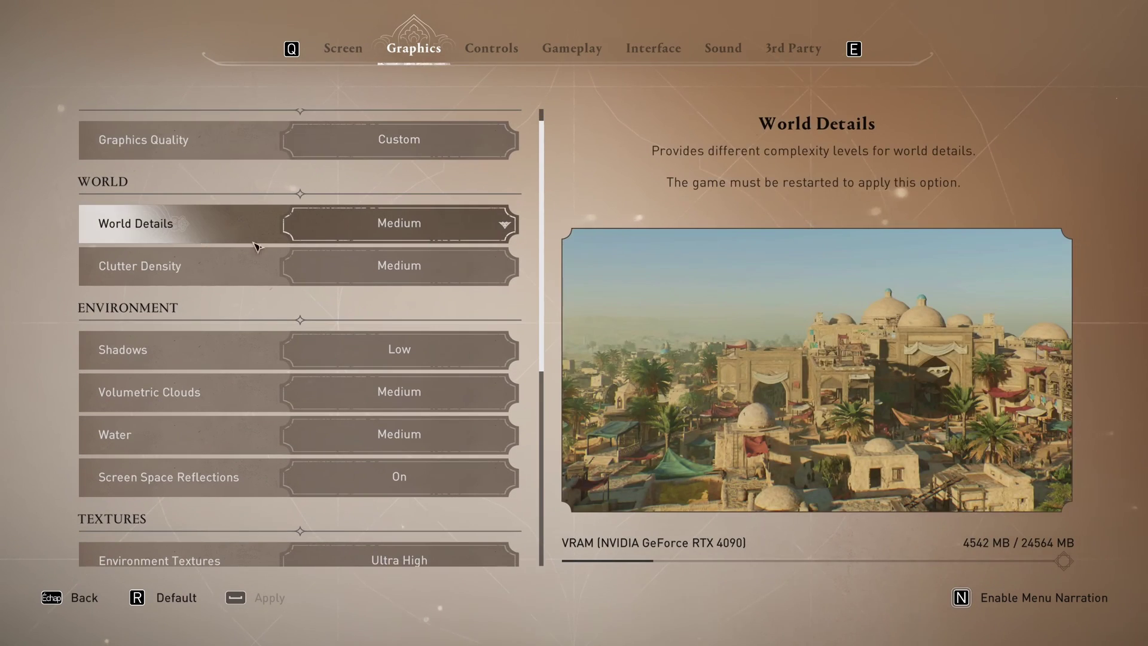
click(410, 225)
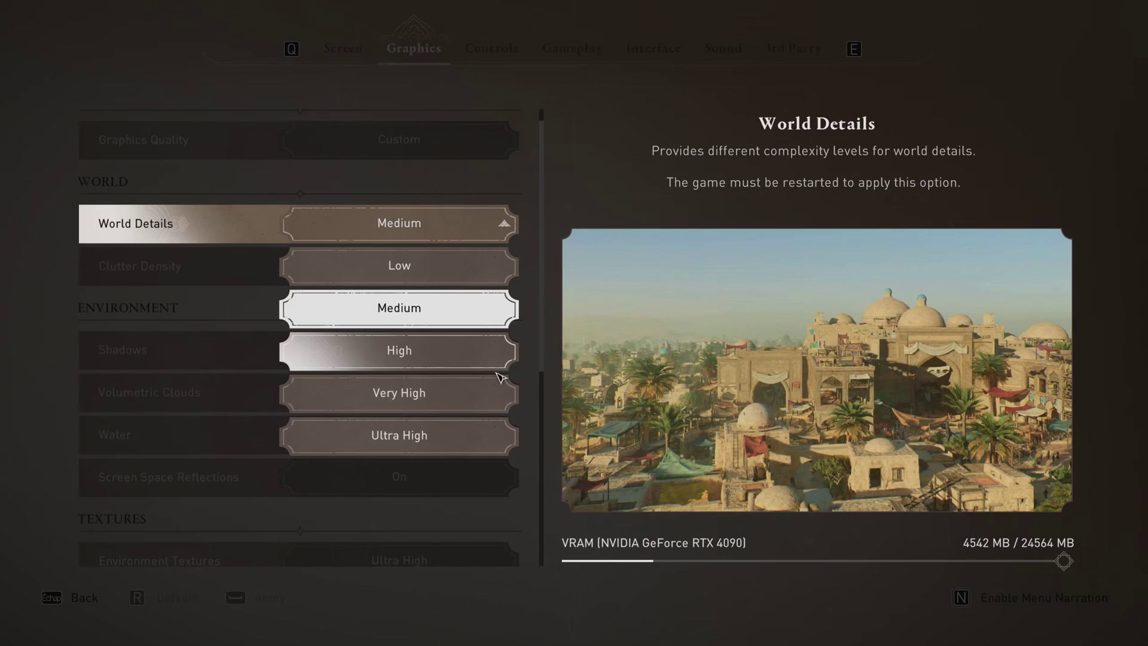
click(359, 308)
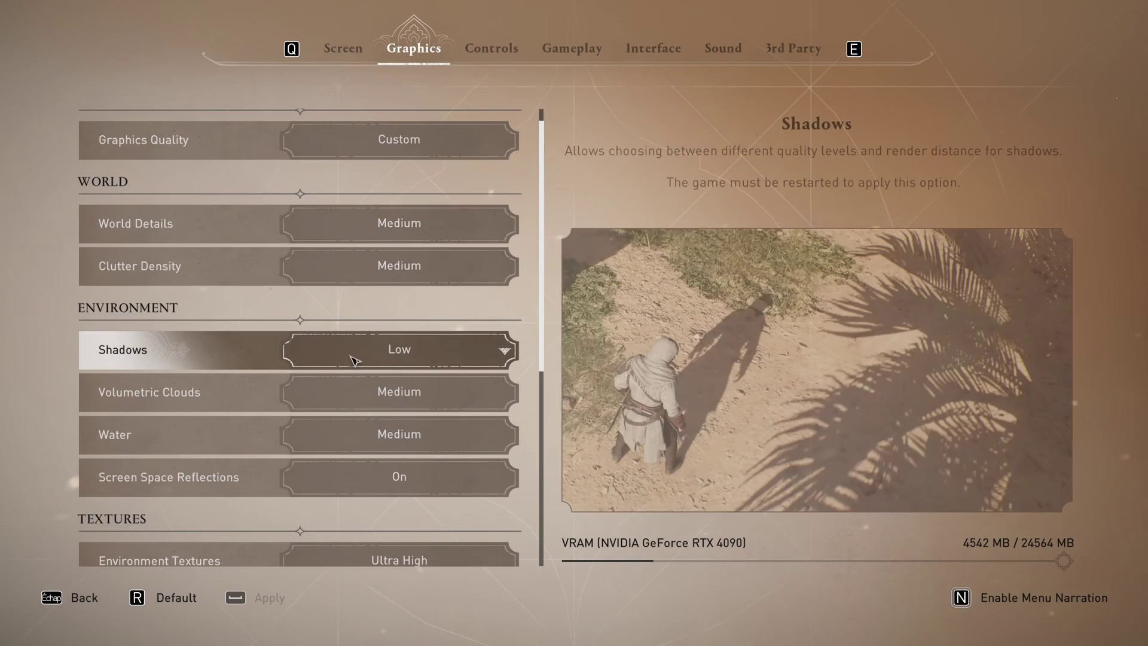
scroll(325, 337, down, 1)
click(394, 252)
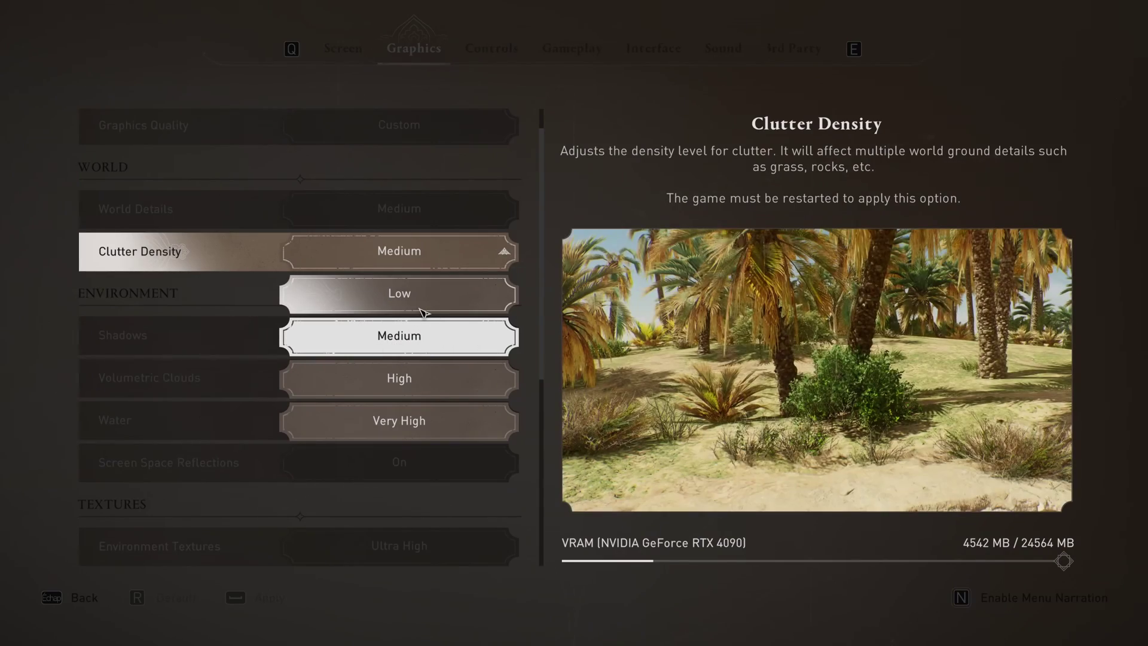
click(430, 338)
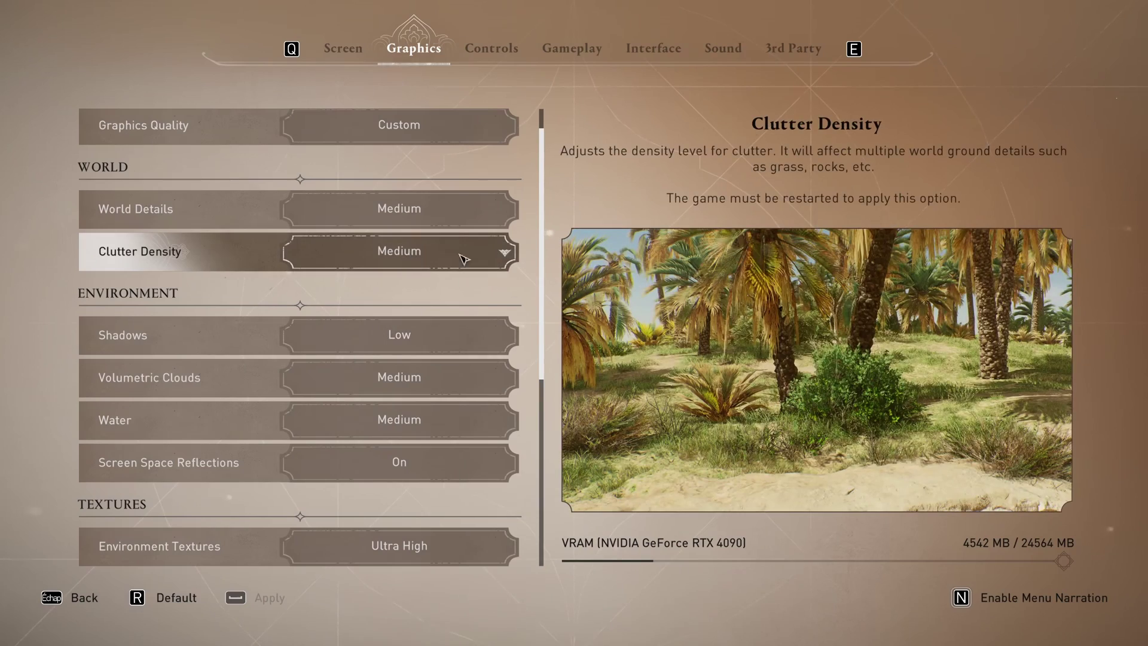
Set Shadows to Low and Volumetric Clouds to Medium in the Environment settings.
scroll(350, 318, down, 1)
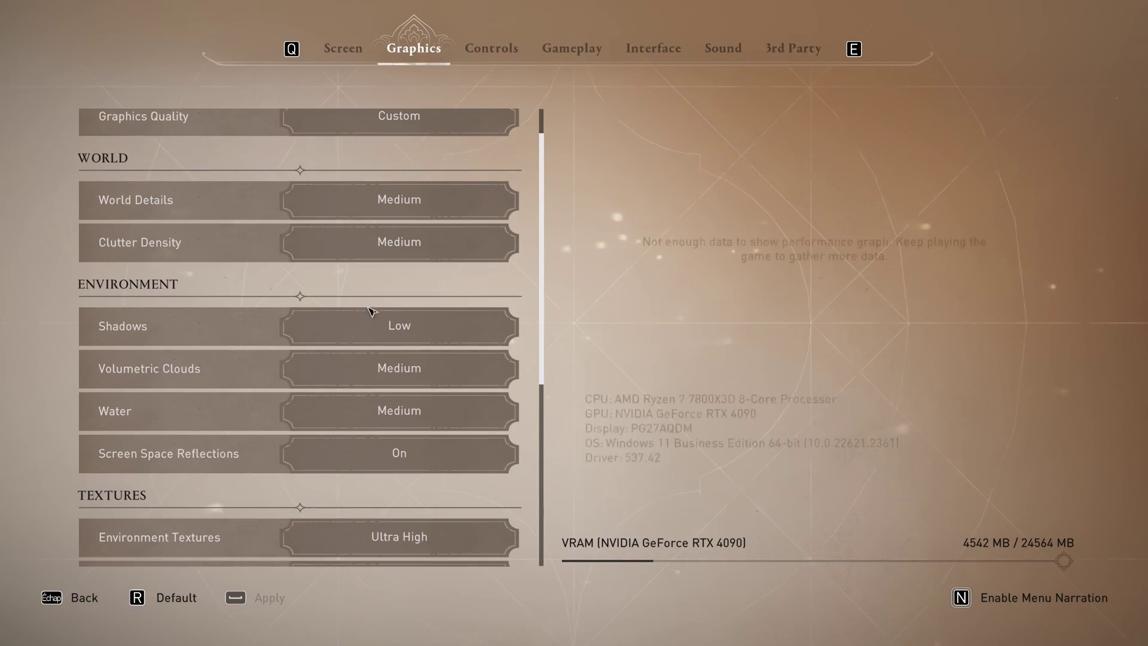
click(289, 321)
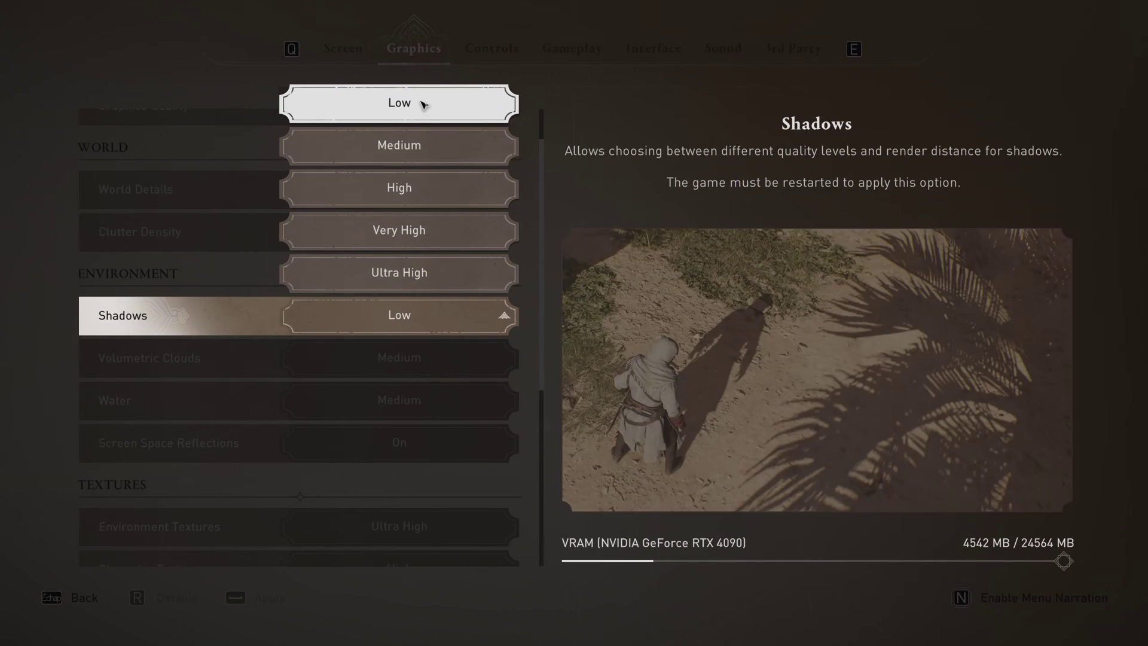
click(424, 107)
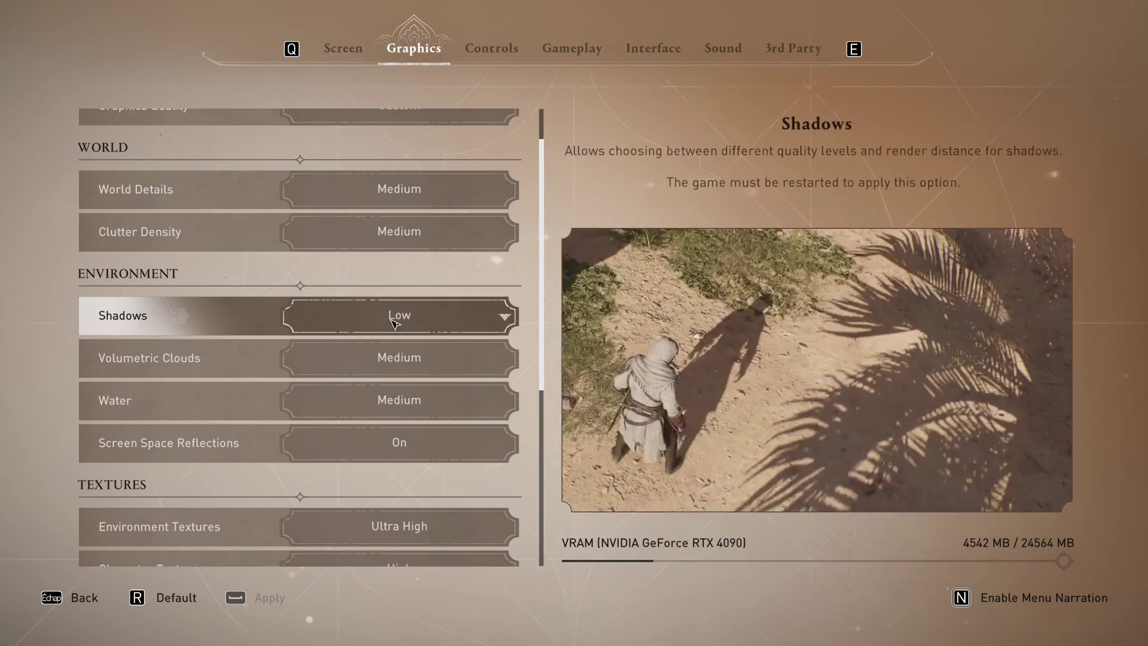
scroll(418, 326, down, 1)
click(354, 345)
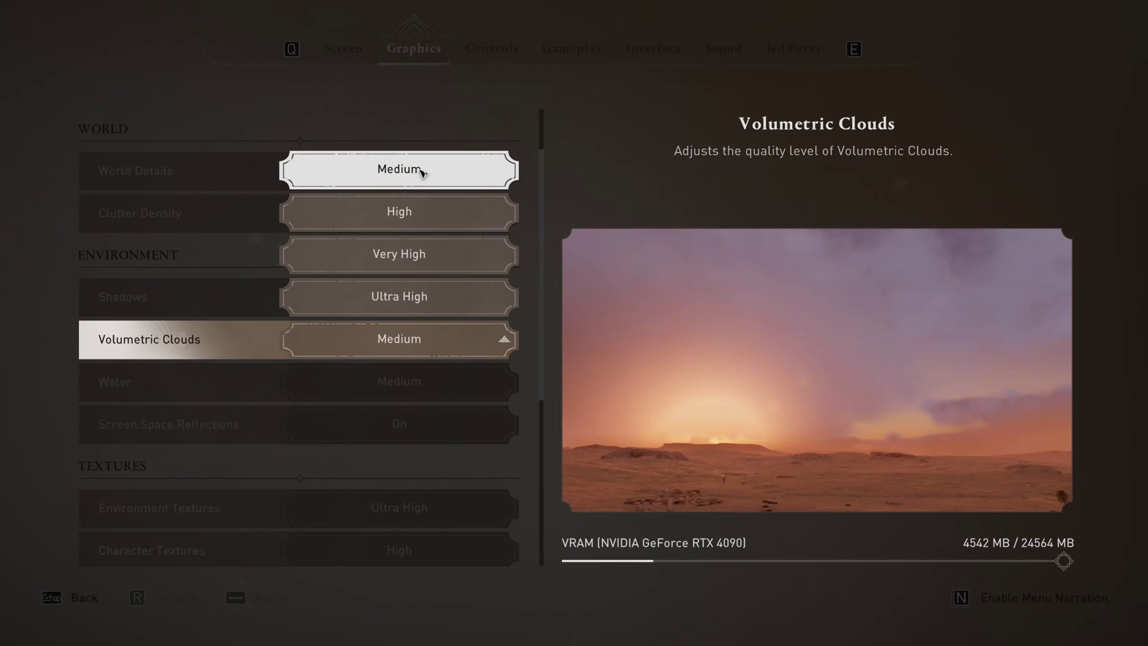
click(421, 171)
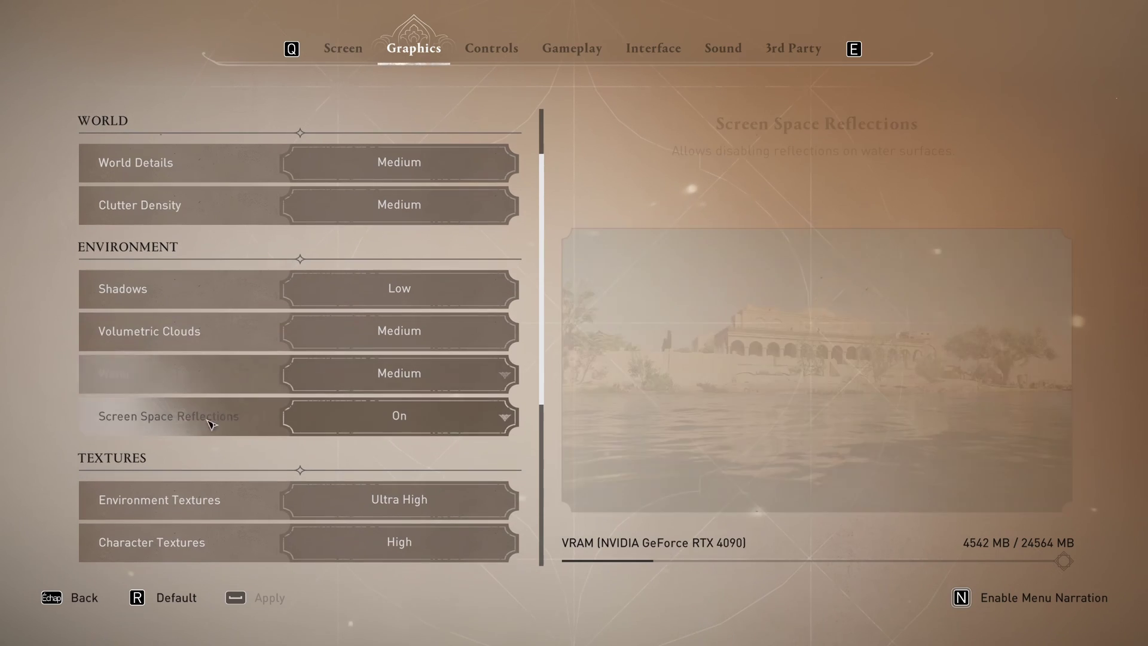
Set Water to Medium and keep Screen Space Reflections On in the Environment settings.
click(395, 378)
click(433, 294)
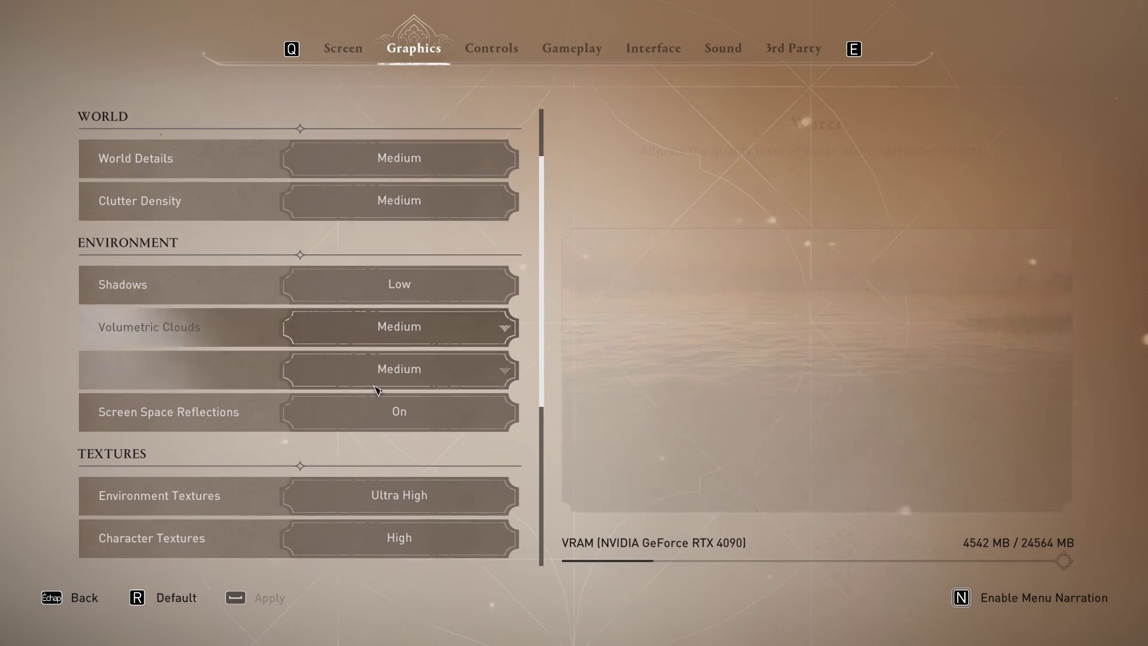
click(389, 413)
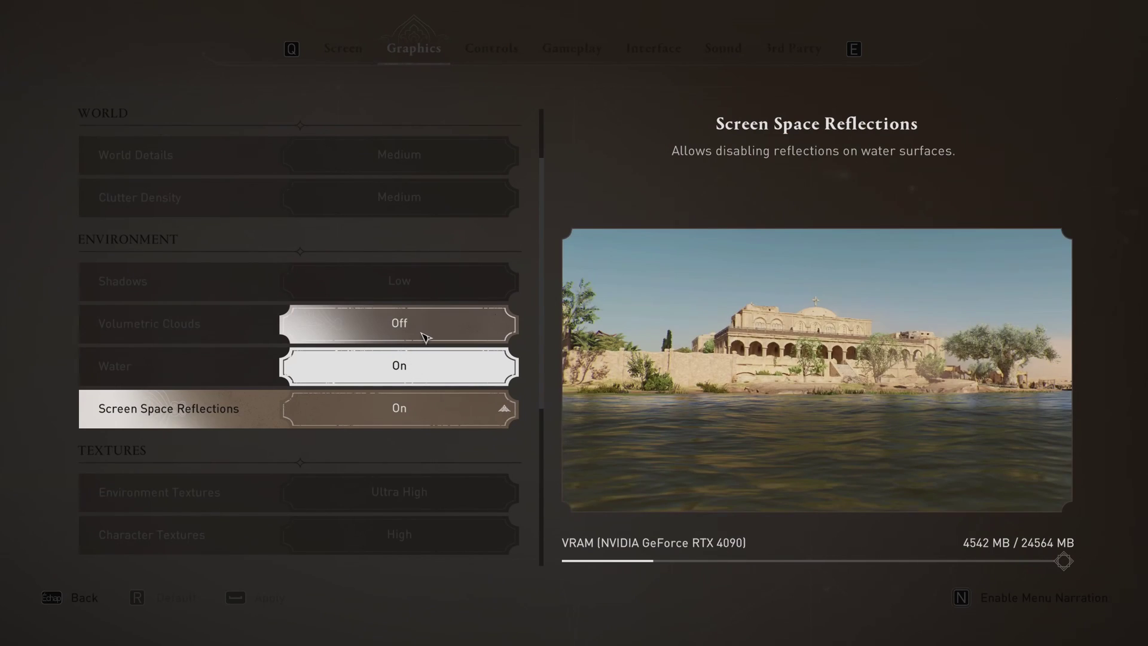
click(442, 387)
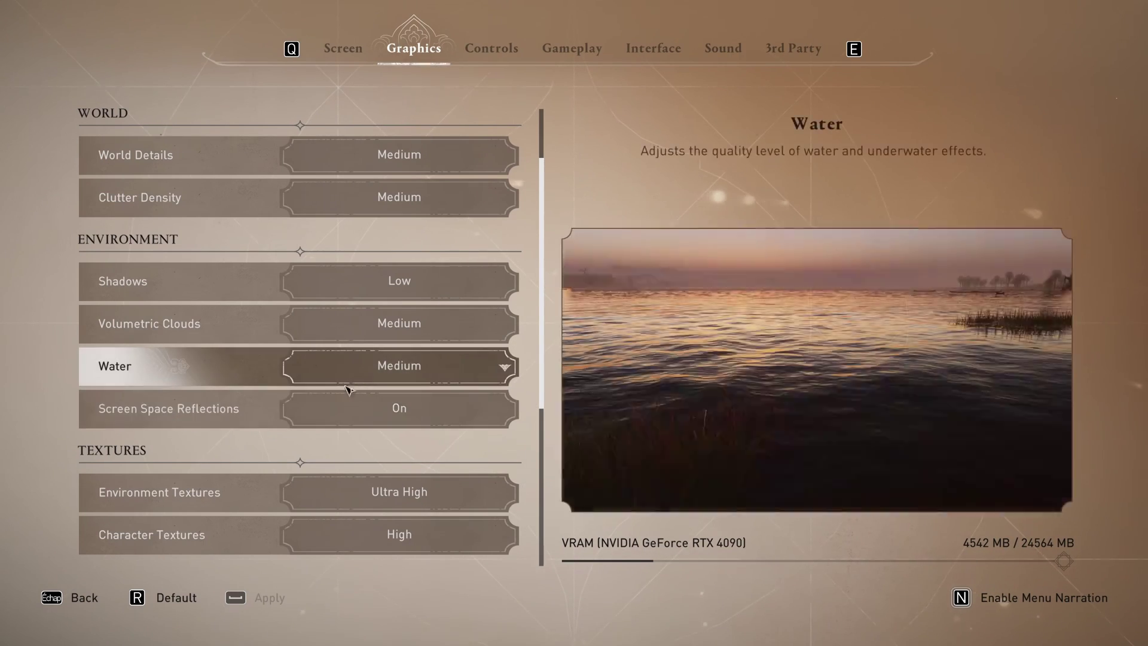
Set both Environment Textures and Character Textures to High in the Textures settings.
scroll(371, 426, down, 3)
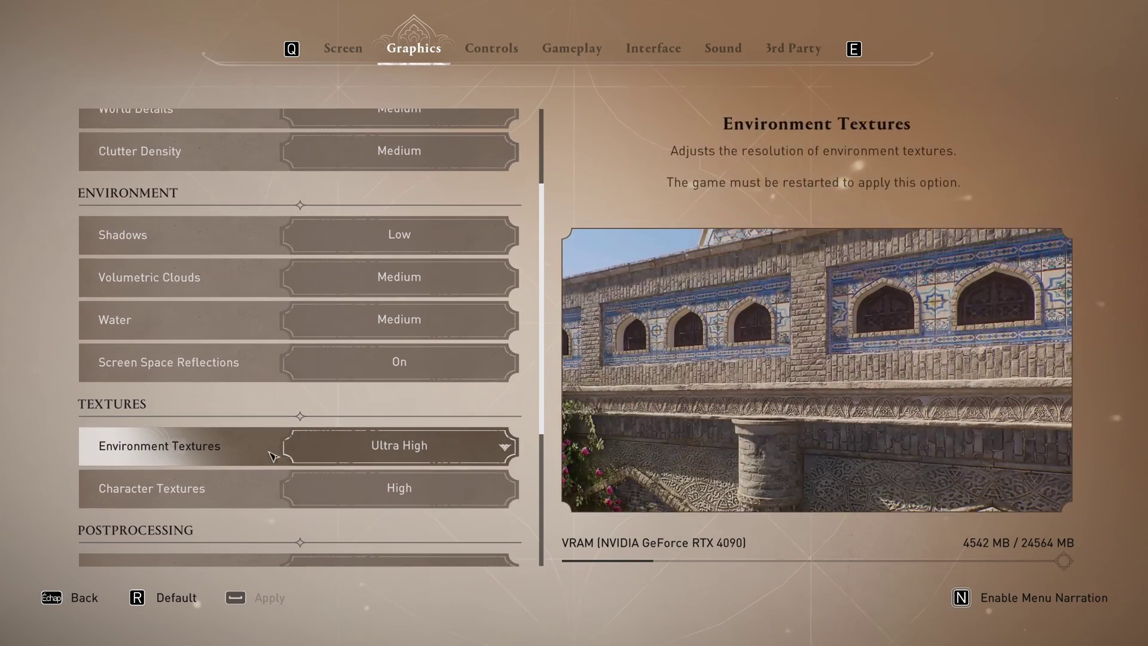
scroll(311, 460, down, 2)
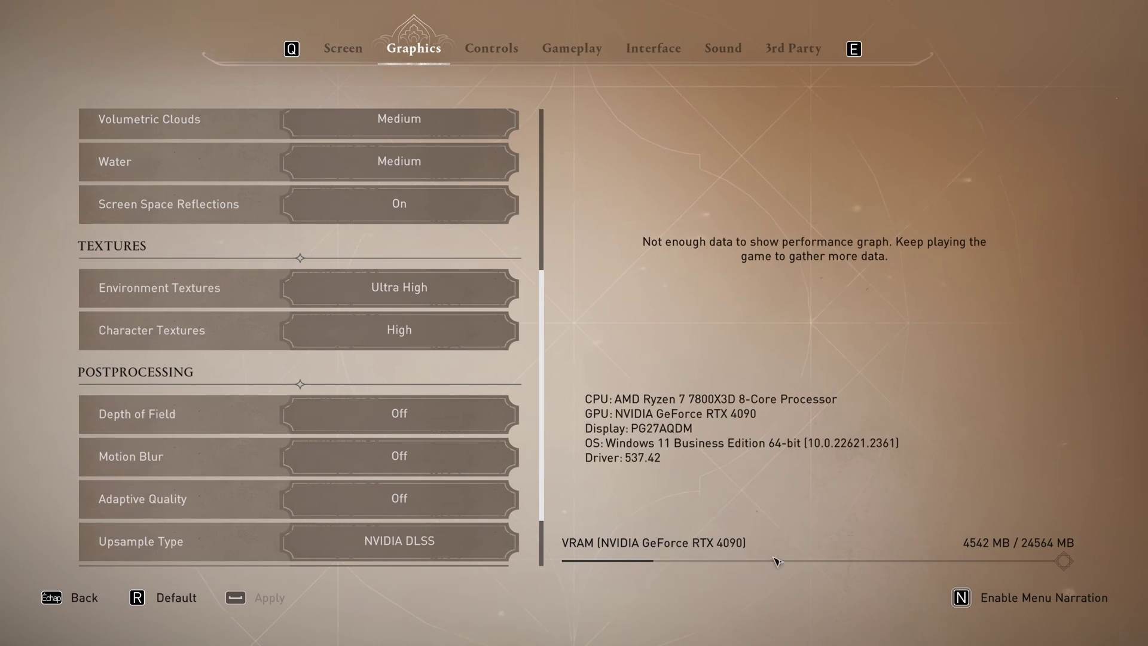
click(399, 287)
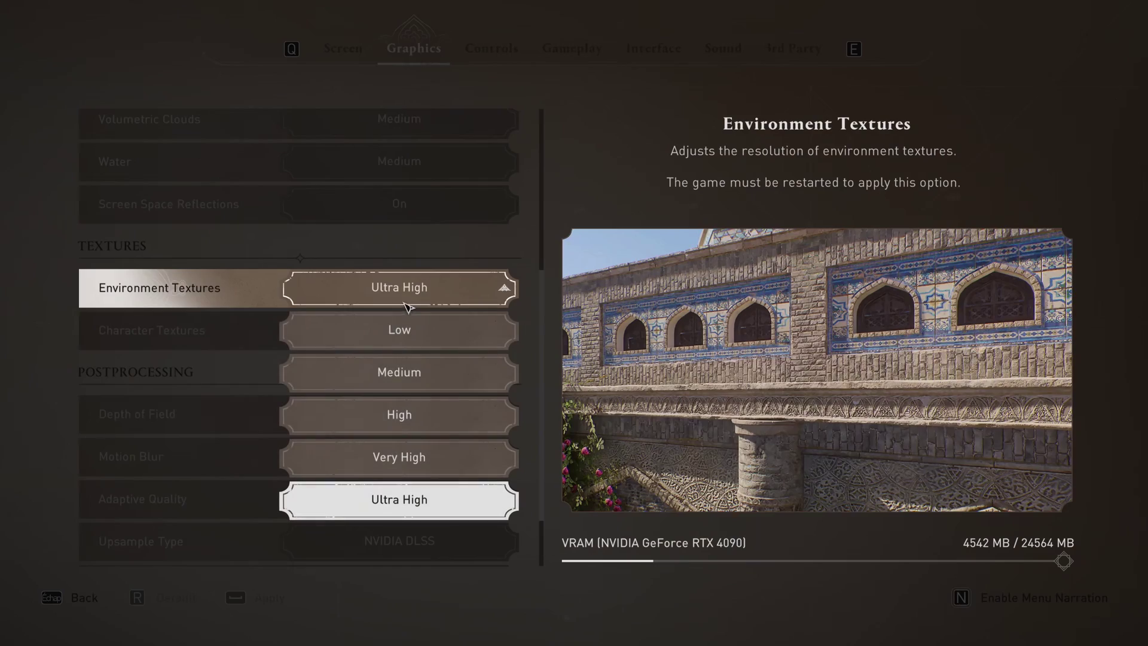
click(407, 414)
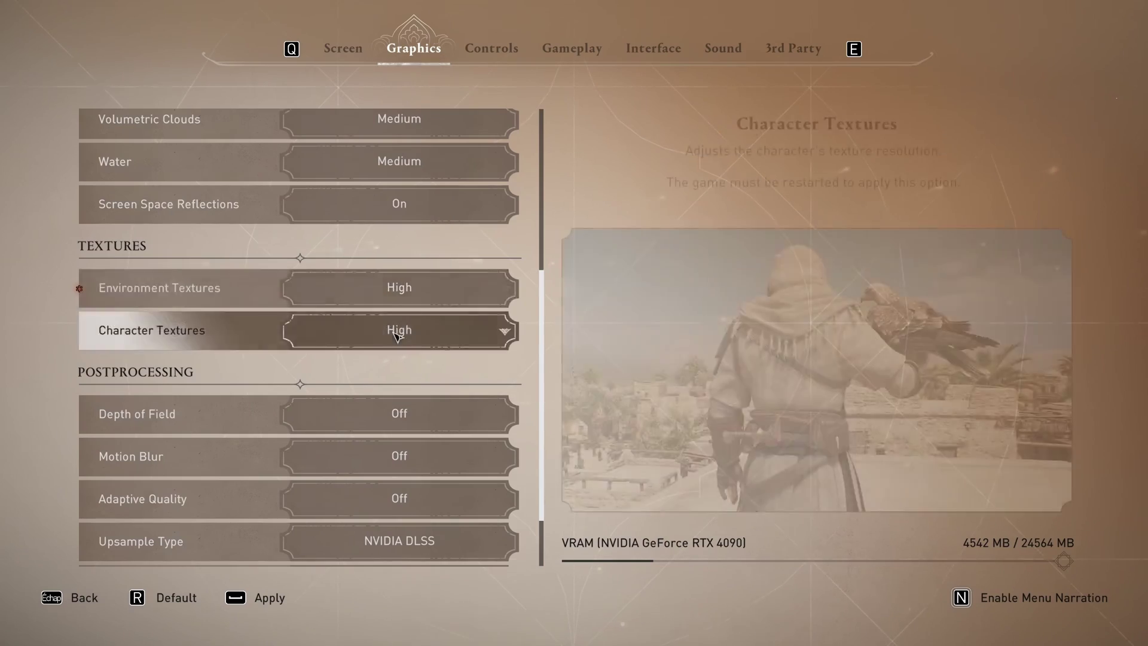
click(401, 332)
click(628, 394)
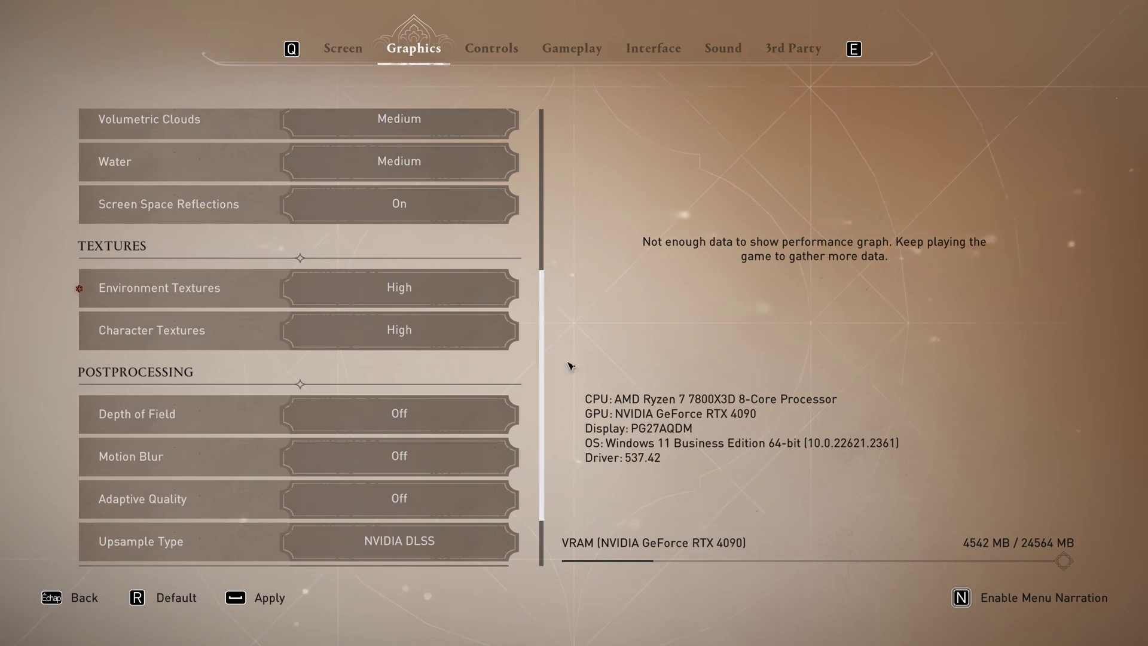
click(400, 335)
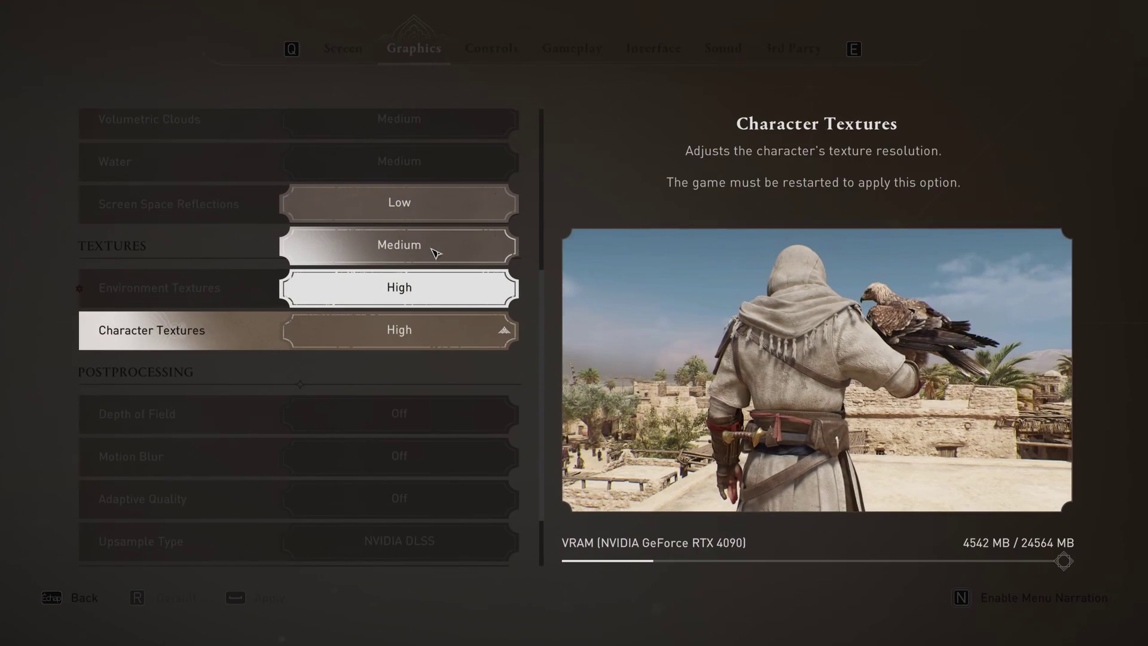
click(419, 288)
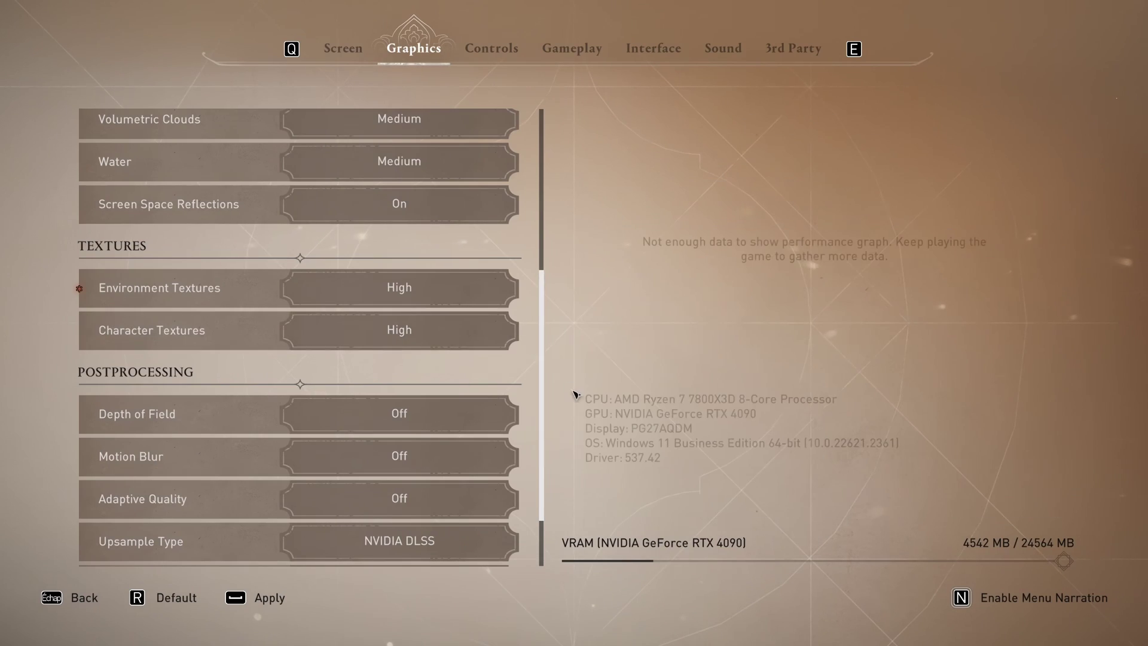
In the Postprocessing settings, select NVIDIA DLSS as the Upsample Type and Quality as the Upsample Quality.
scroll(507, 455, down, 1)
scroll(507, 454, down, 2)
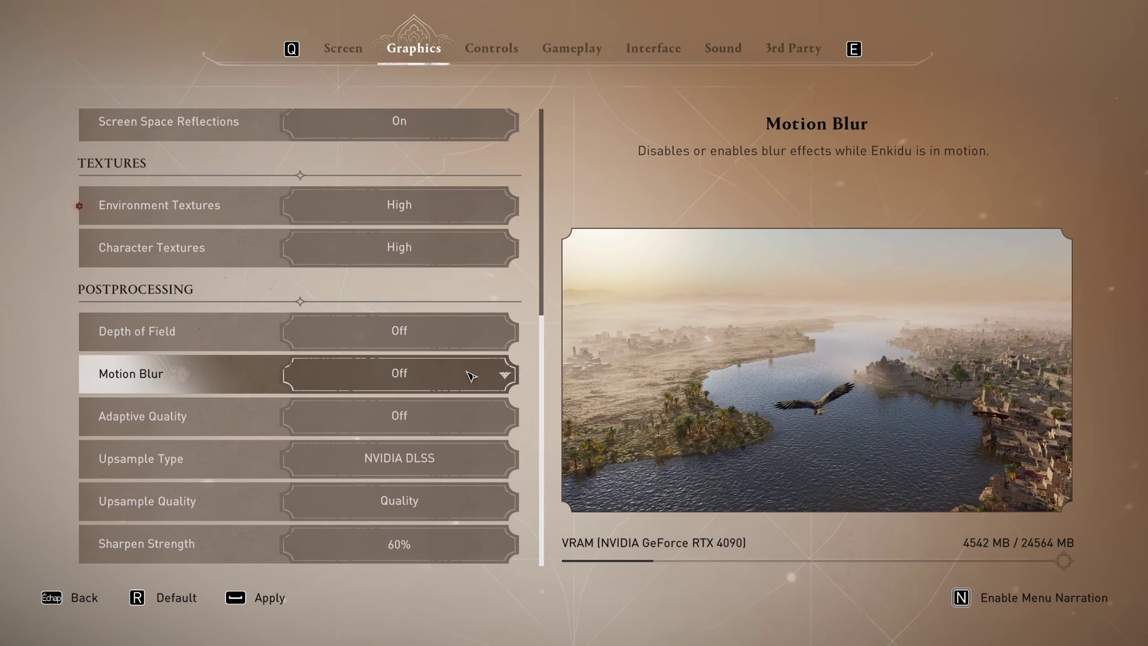
click(419, 460)
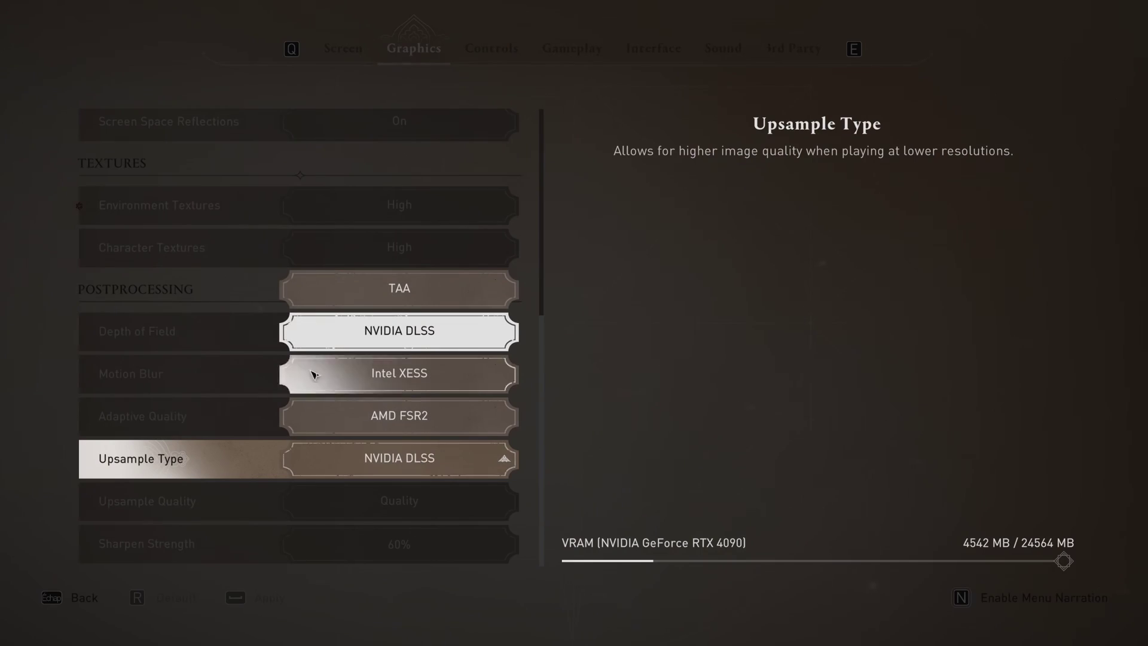
click(428, 340)
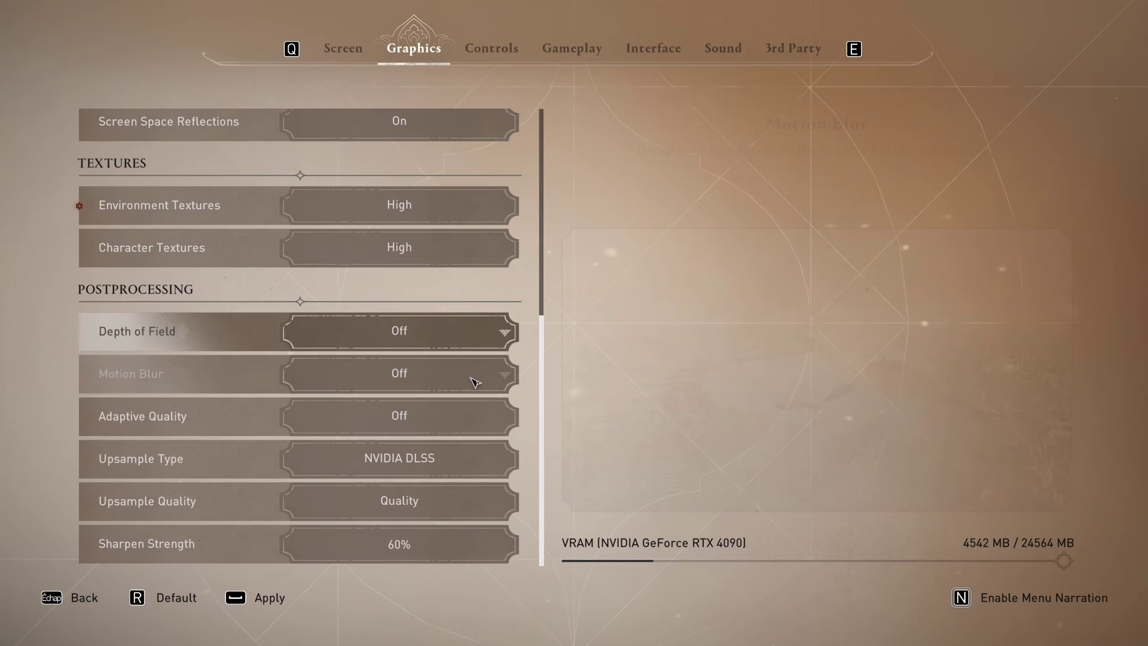
click(421, 507)
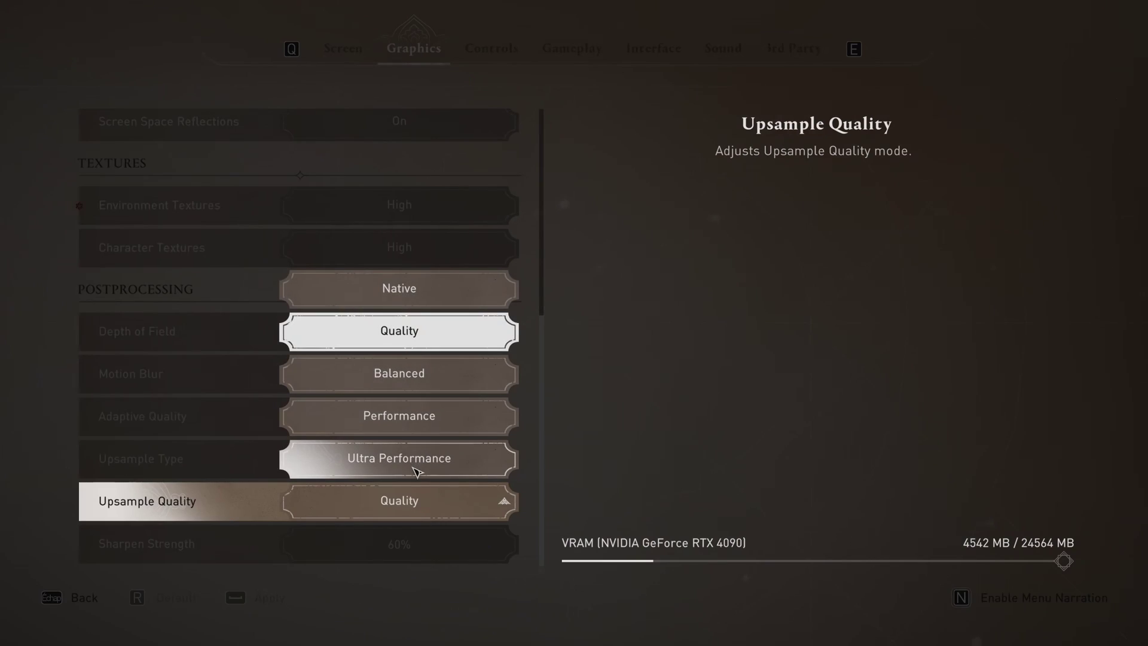
click(433, 336)
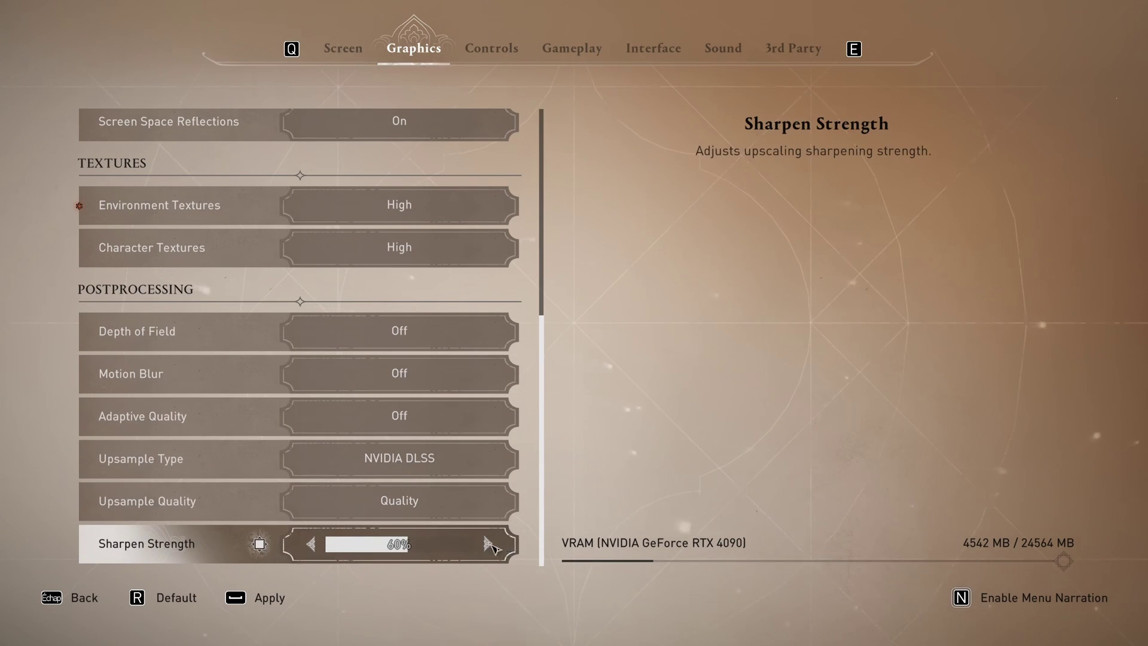
Examine the alternative Upsample Type choices and close the list without changing the selection.
click(507, 460)
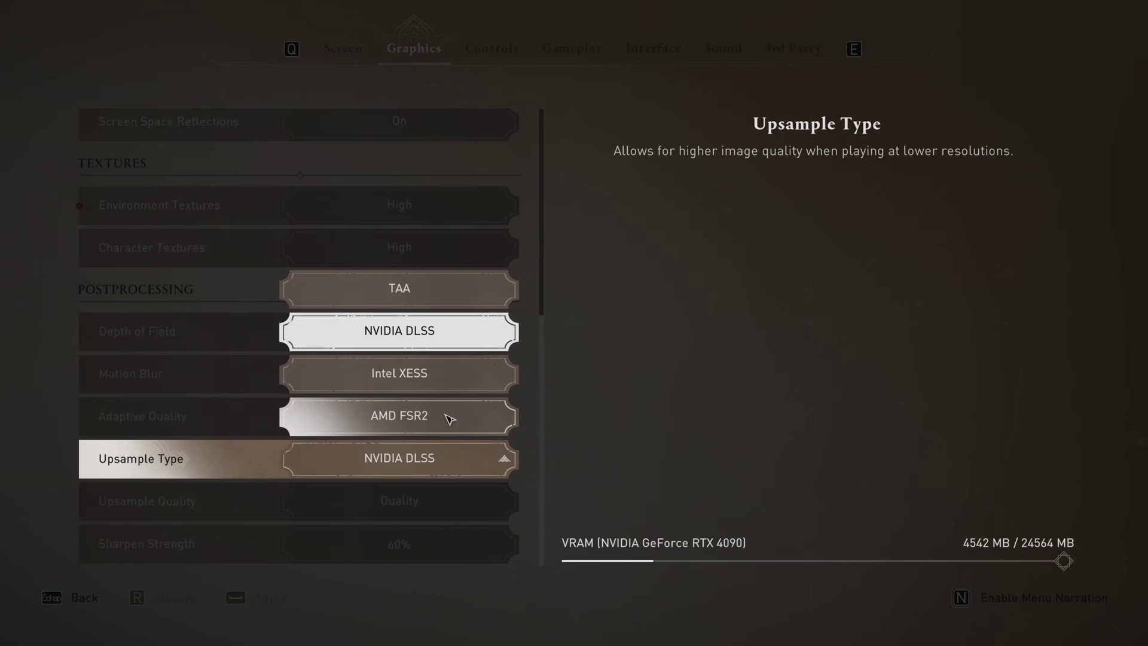
key(Escape)
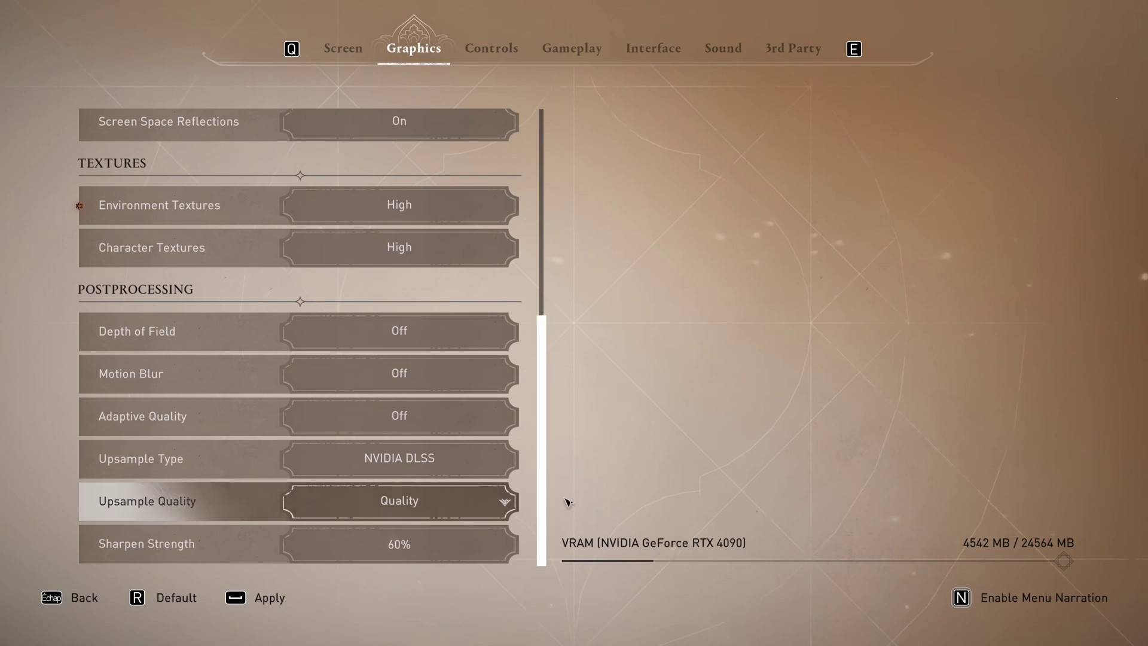
click(423, 461)
key(Escape)
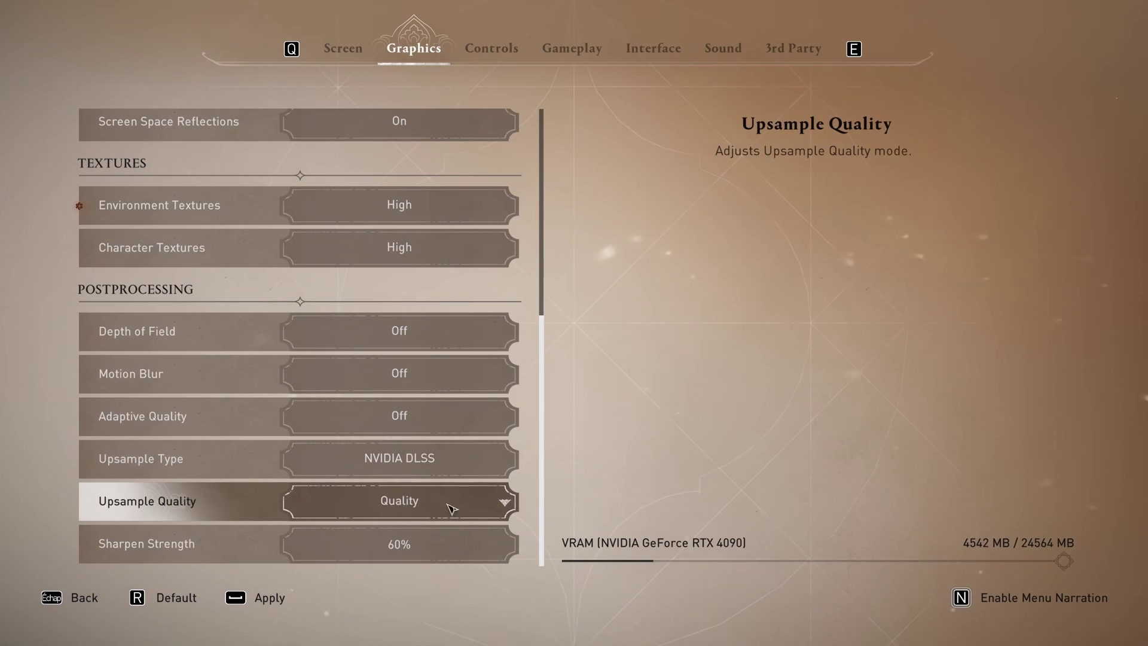